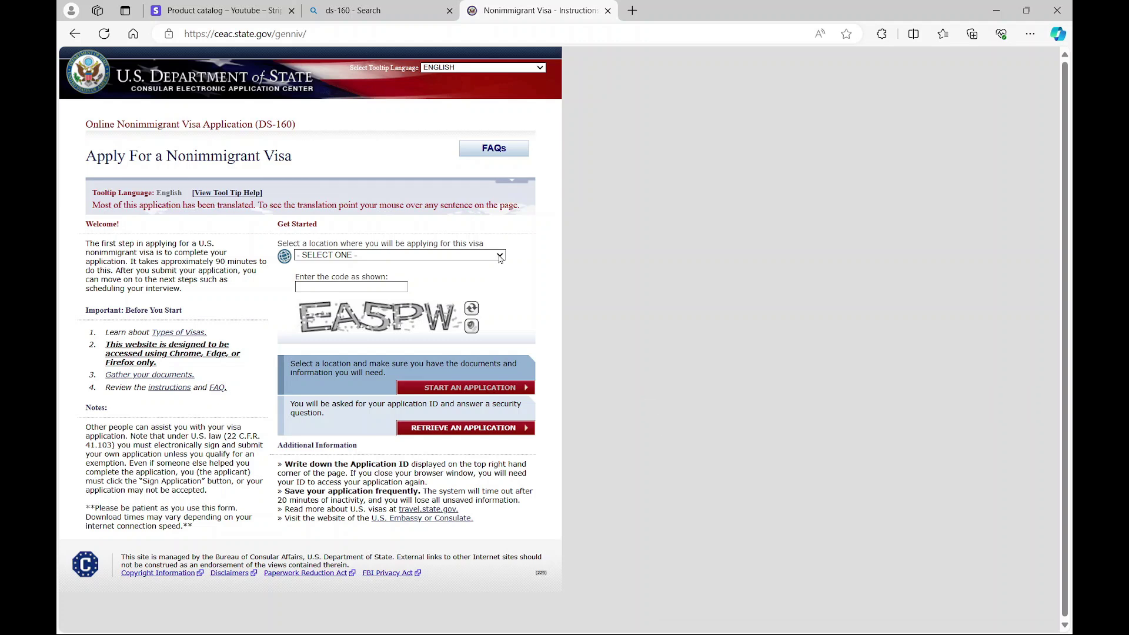
- Choose PHILIPPINES, MANILA as the location, enter the captcha code, and start a new application
{"action": "left_click", "coordinate": [501, 257]}
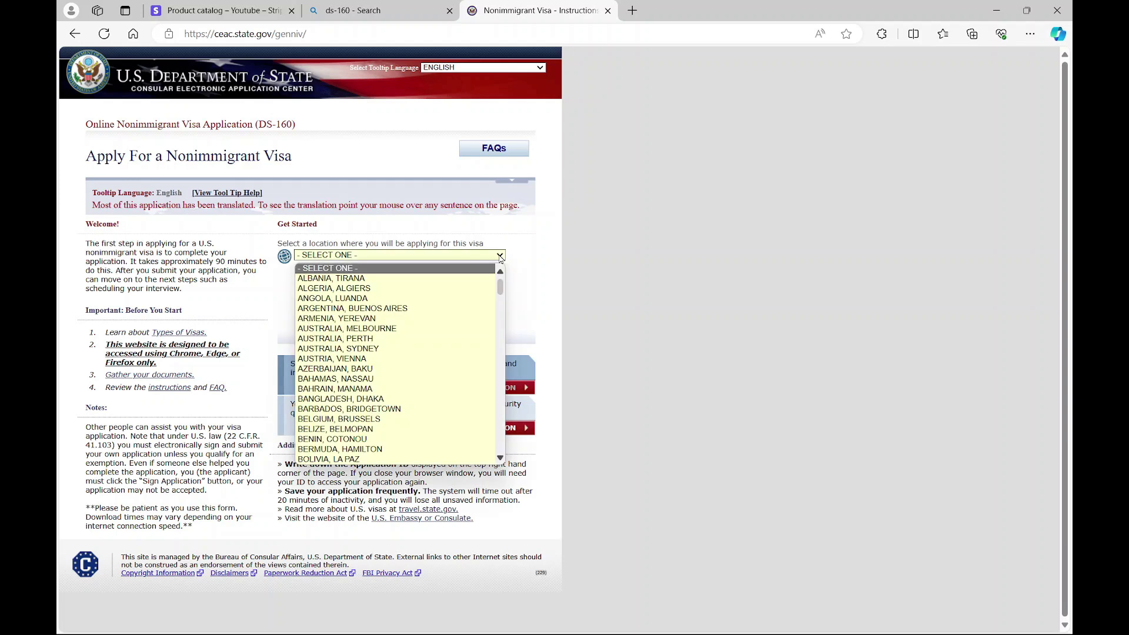
{"action": "key", "text": "p"}
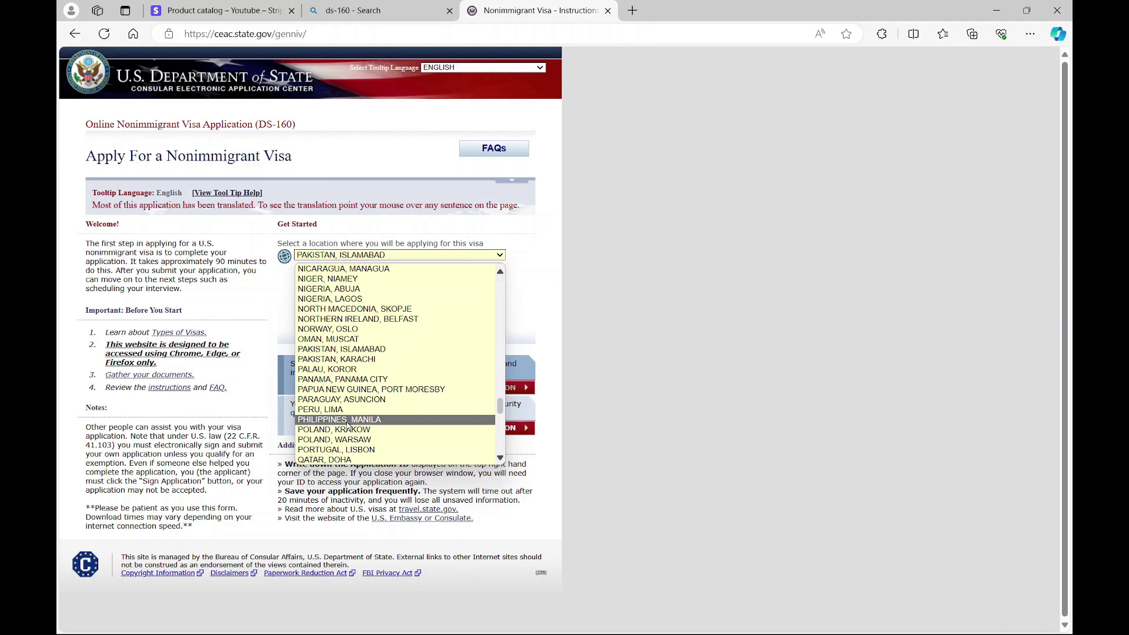
{"action": "left_click", "coordinate": [348, 420]}
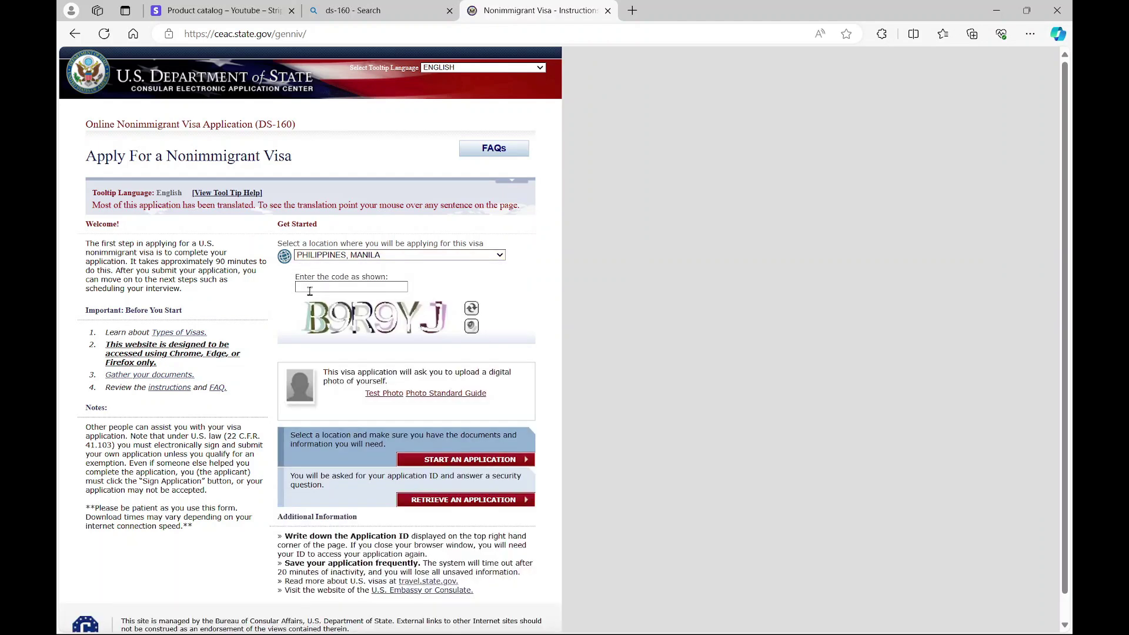
{"action": "left_click", "coordinate": [310, 291]}
{"action": "type", "text": "B9R9YJ"}
{"action": "left_click", "coordinate": [438, 463]}
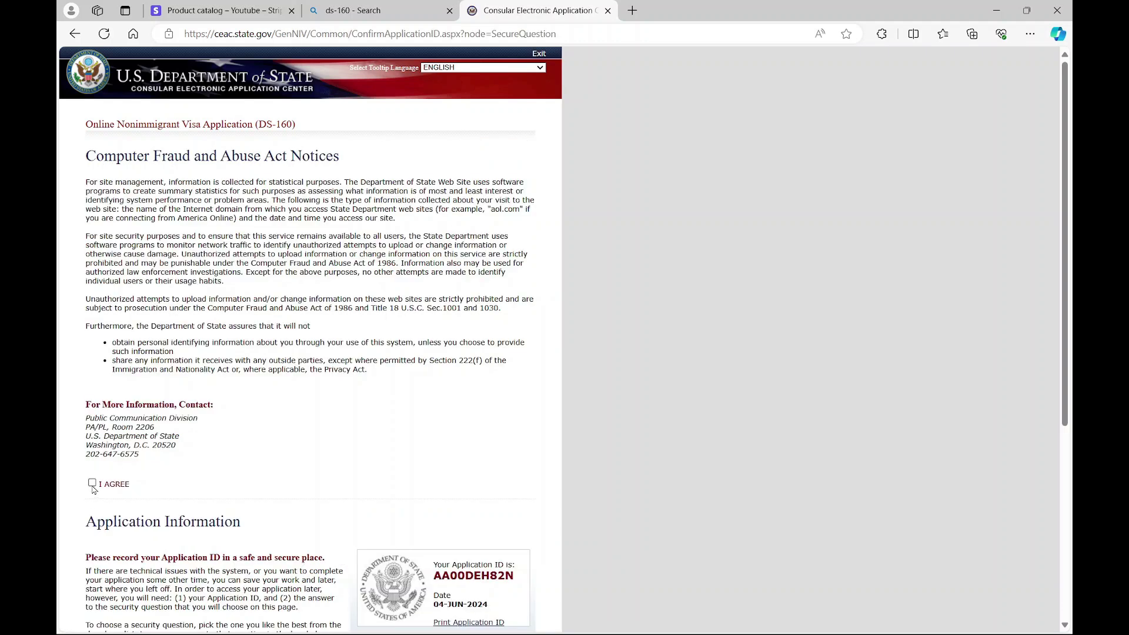
- Agree to the Computer Fraud and Abuse Act notices and copy the Application ID
{"action": "left_click", "coordinate": [93, 486]}
{"action": "scroll", "coordinate": [348, 335], "scroll_direction": "down", "scroll_amount": 5}
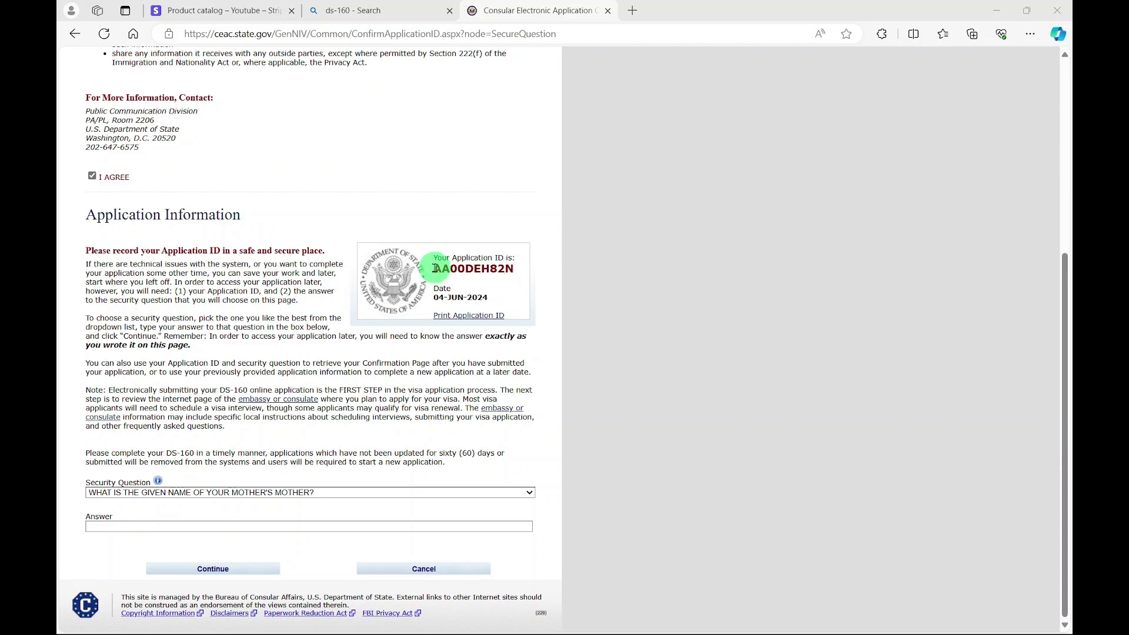
{"action": "double_click", "coordinate": [447, 269]}
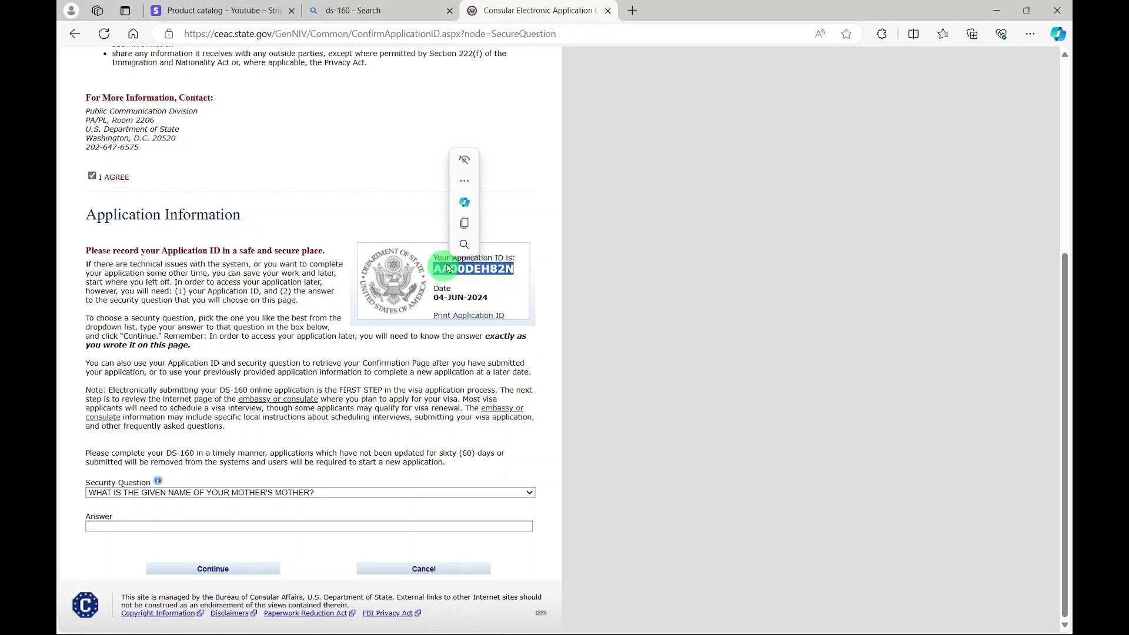
{"action": "left_click", "coordinate": [465, 224]}
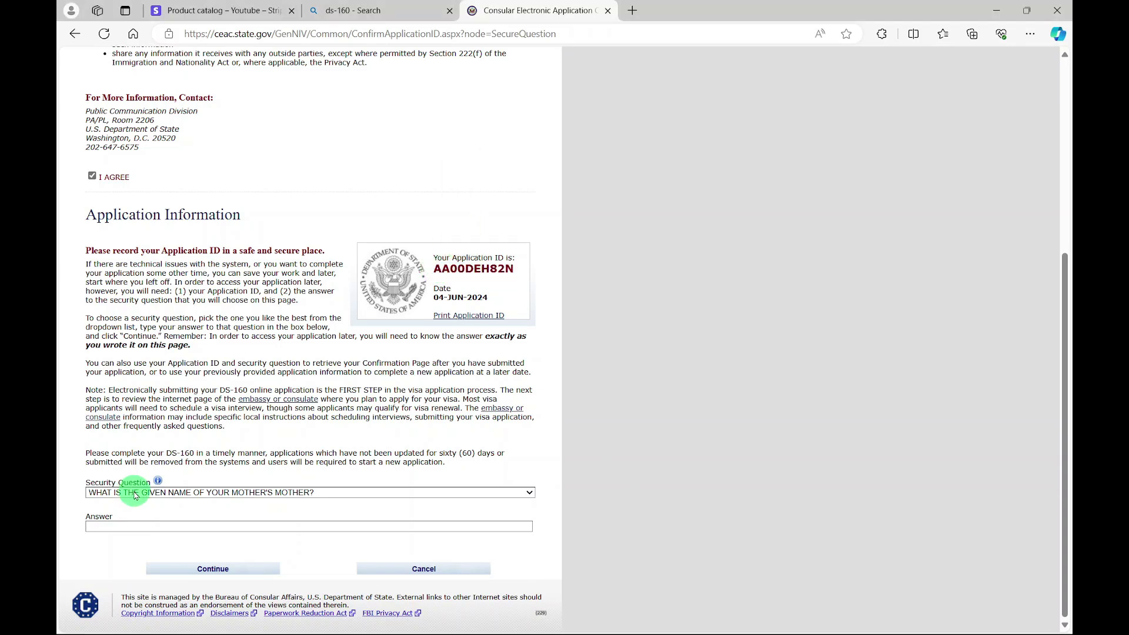
- Enter the answer to the mother's-mother security question and continue
{"action": "left_click", "coordinate": [120, 529]}
{"action": "type", "text": "JAMES"}
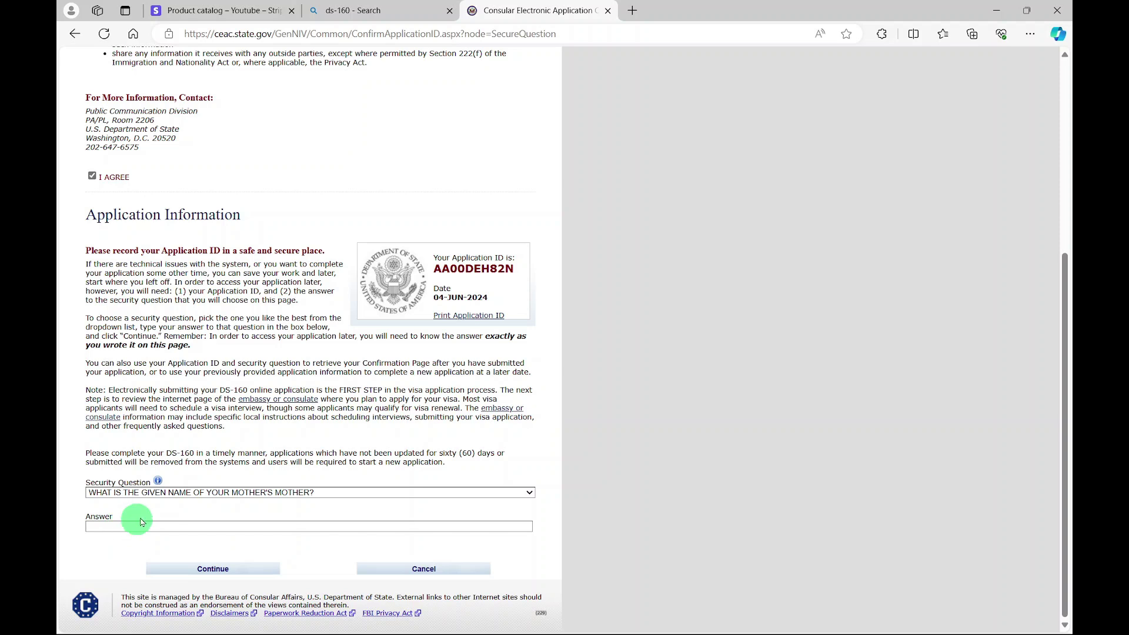
{"action": "left_click", "coordinate": [205, 570]}
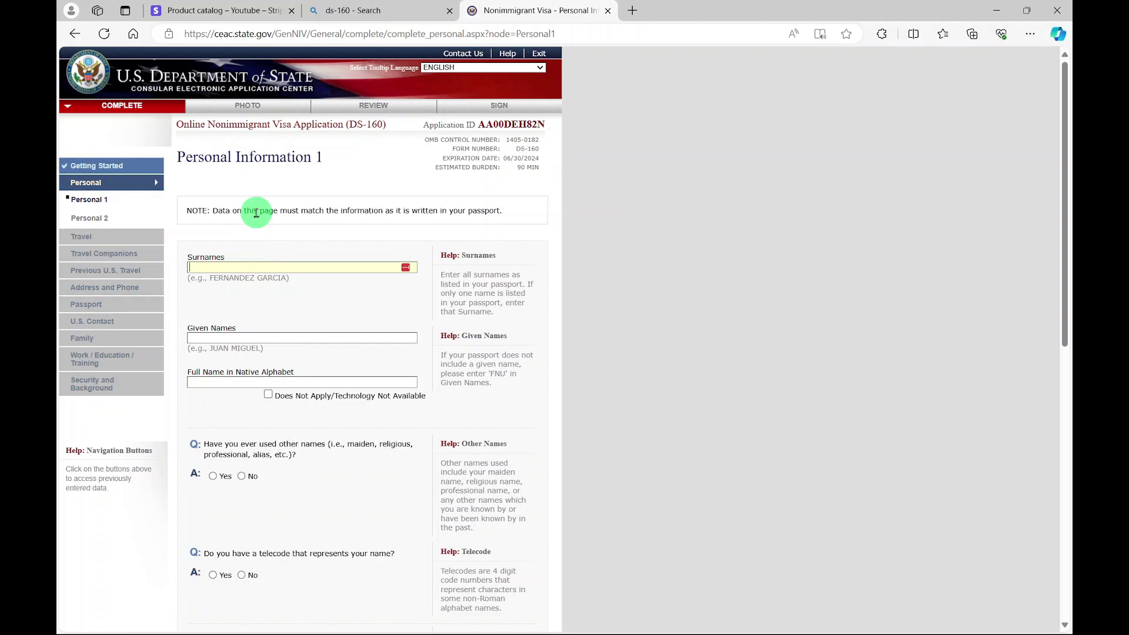
- Enter the applicant's surname and given names, native name Does Not Apply, and No to other names and telecode
{"action": "key", "text": "Tab"}
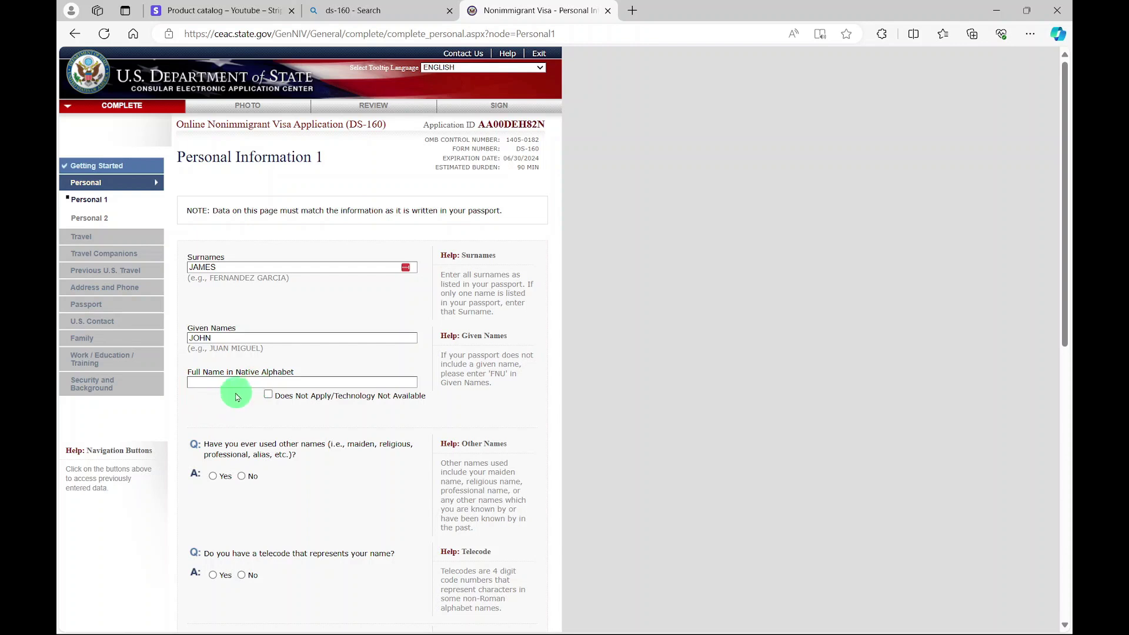
{"action": "left_click", "coordinate": [270, 397]}
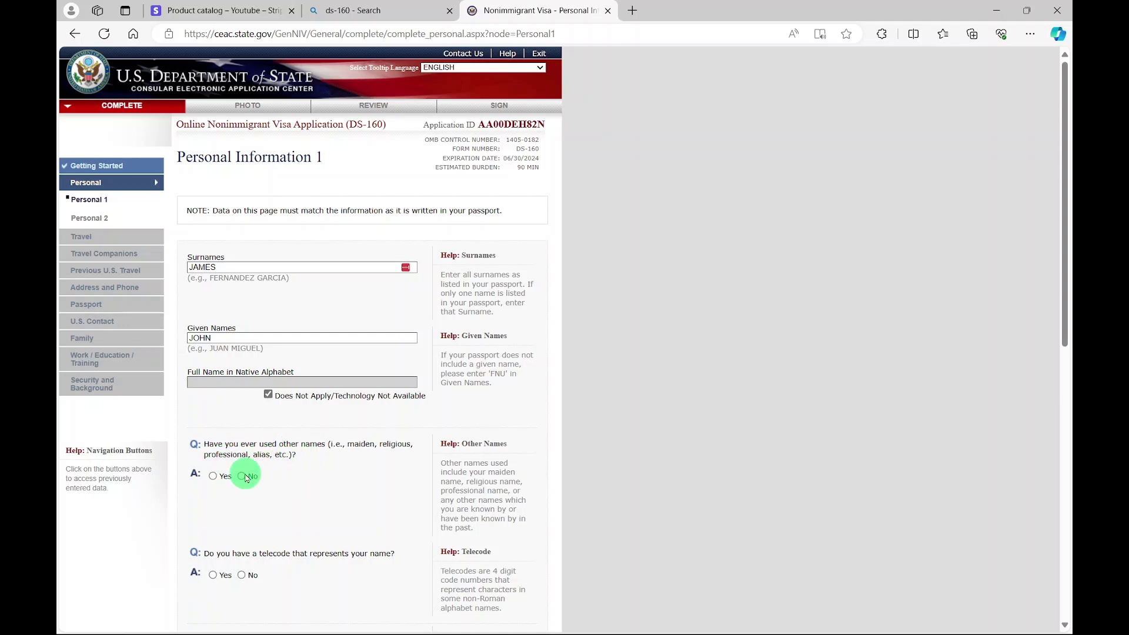
{"action": "left_click", "coordinate": [243, 477]}
{"action": "scroll", "coordinate": [282, 467], "scroll_direction": "down", "scroll_amount": 2}
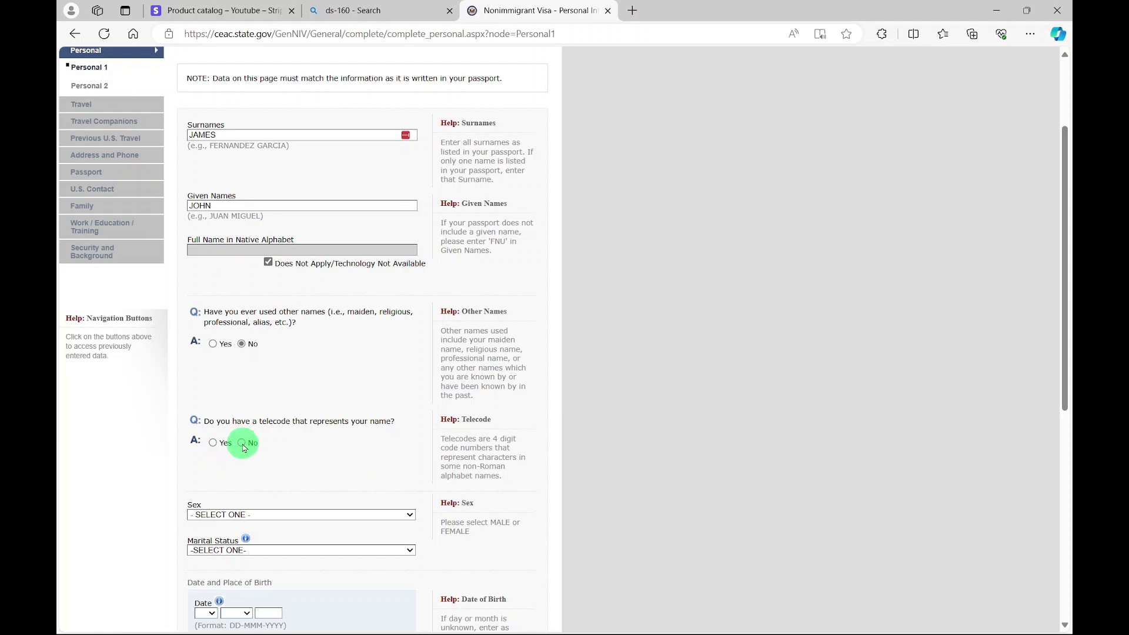
{"action": "left_click", "coordinate": [243, 444]}
{"action": "scroll", "coordinate": [276, 465], "scroll_direction": "down", "scroll_amount": 4}
{"action": "left_click", "coordinate": [360, 384]}
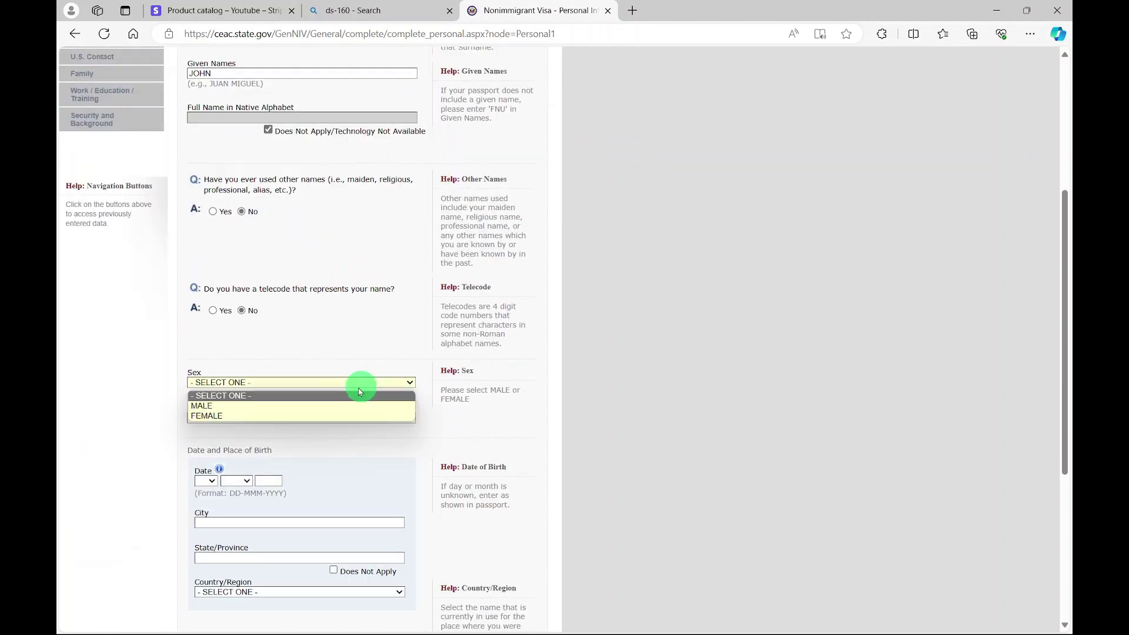
{"action": "left_click", "coordinate": [302, 405]}
{"action": "left_click", "coordinate": [303, 417]}
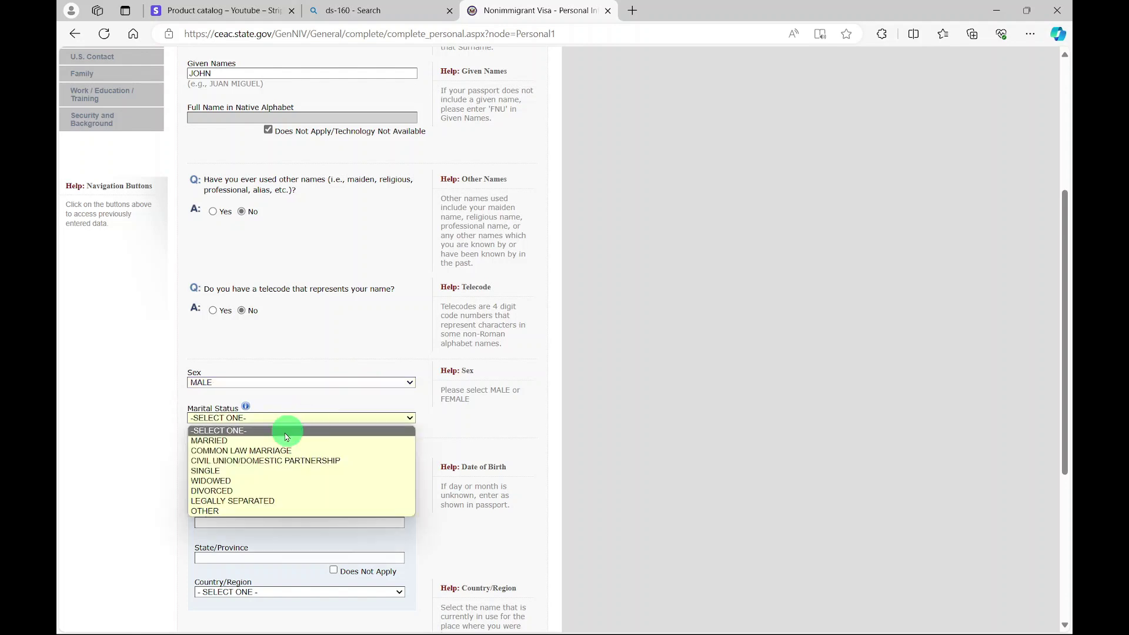
{"action": "left_click", "coordinate": [205, 471]}
{"action": "left_click", "coordinate": [206, 392]}
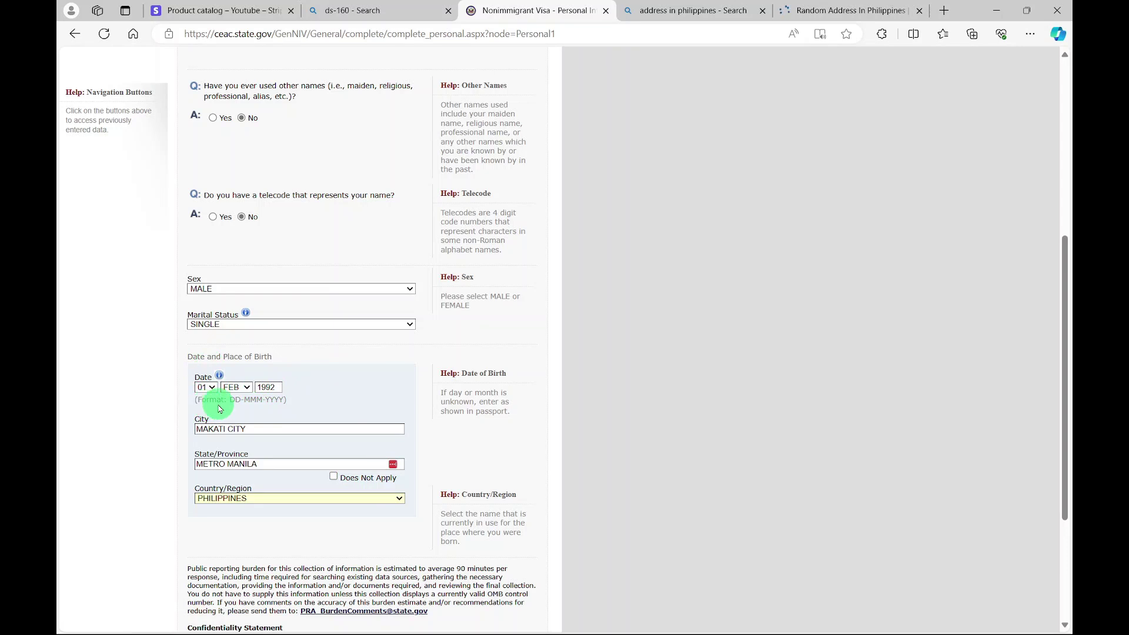
{"action": "scroll", "coordinate": [303, 396], "scroll_direction": "down", "scroll_amount": 3}
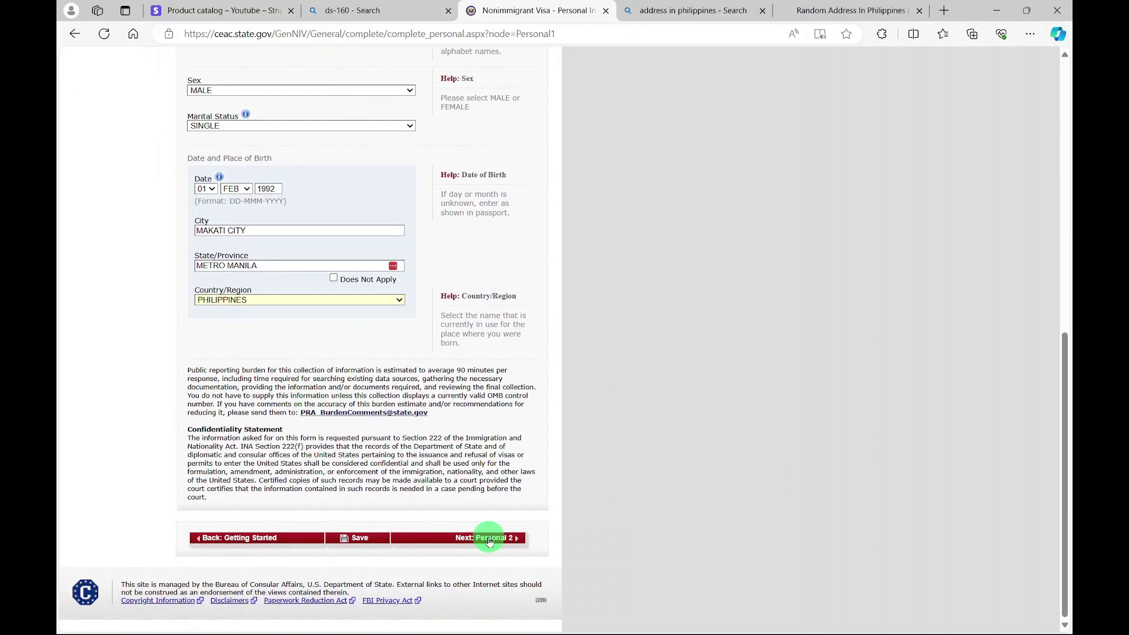
{"action": "left_click", "coordinate": [489, 539]}
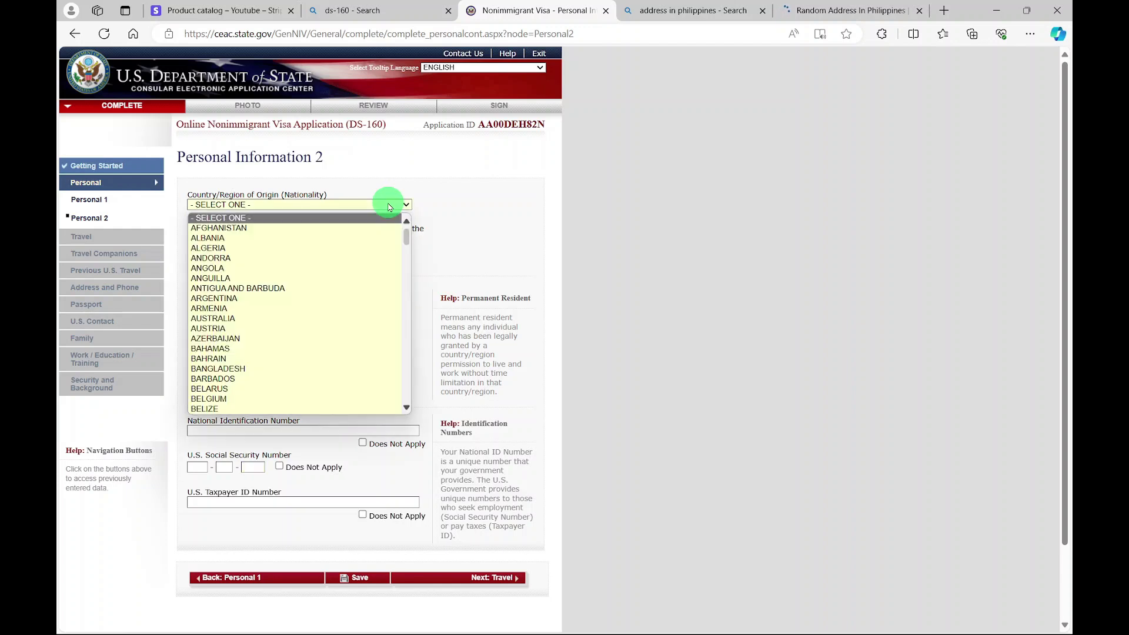
- Set nationality to PHILIPPINES with no other nationality or permanent residency elsewhere
{"action": "type", "text": "phil"}
{"action": "key", "text": "Return"}
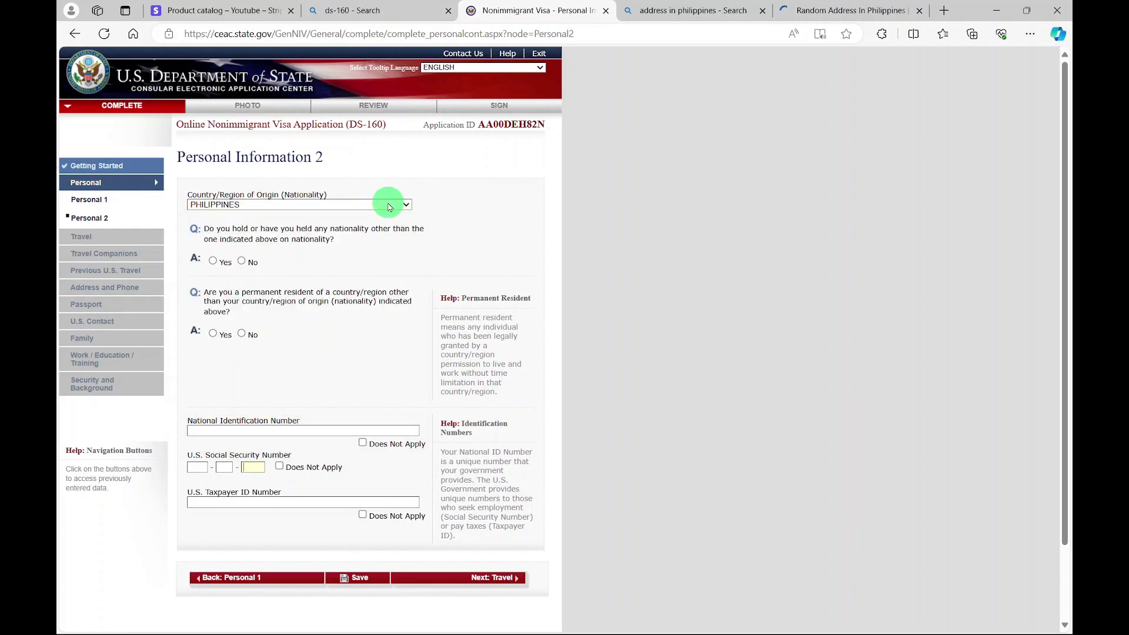
{"action": "left_click", "coordinate": [241, 261]}
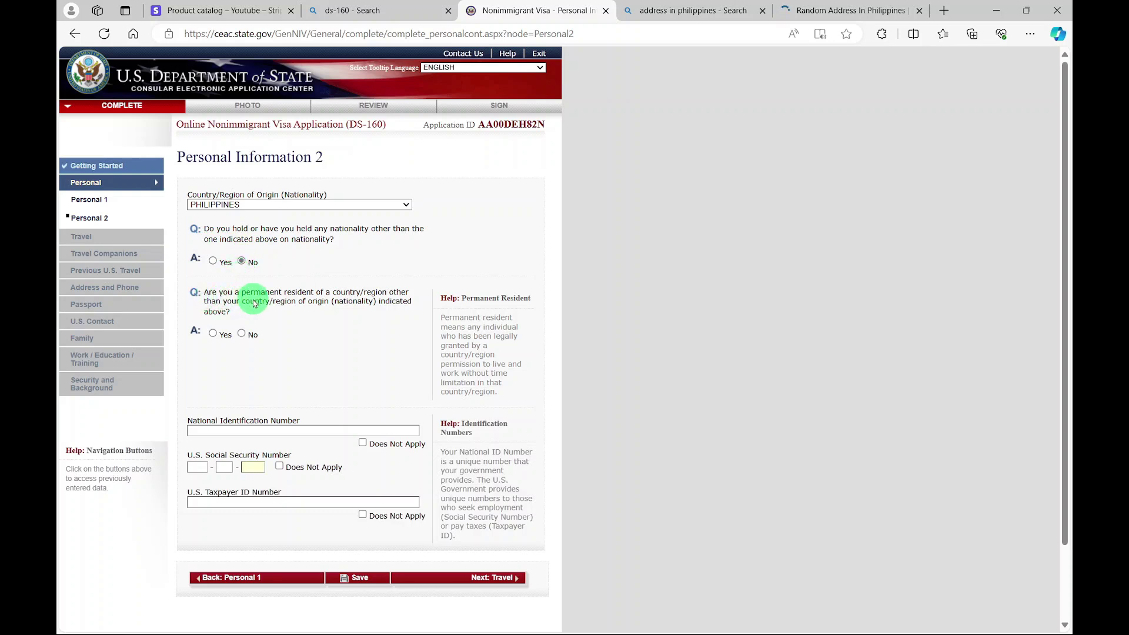
{"action": "left_click", "coordinate": [241, 333]}
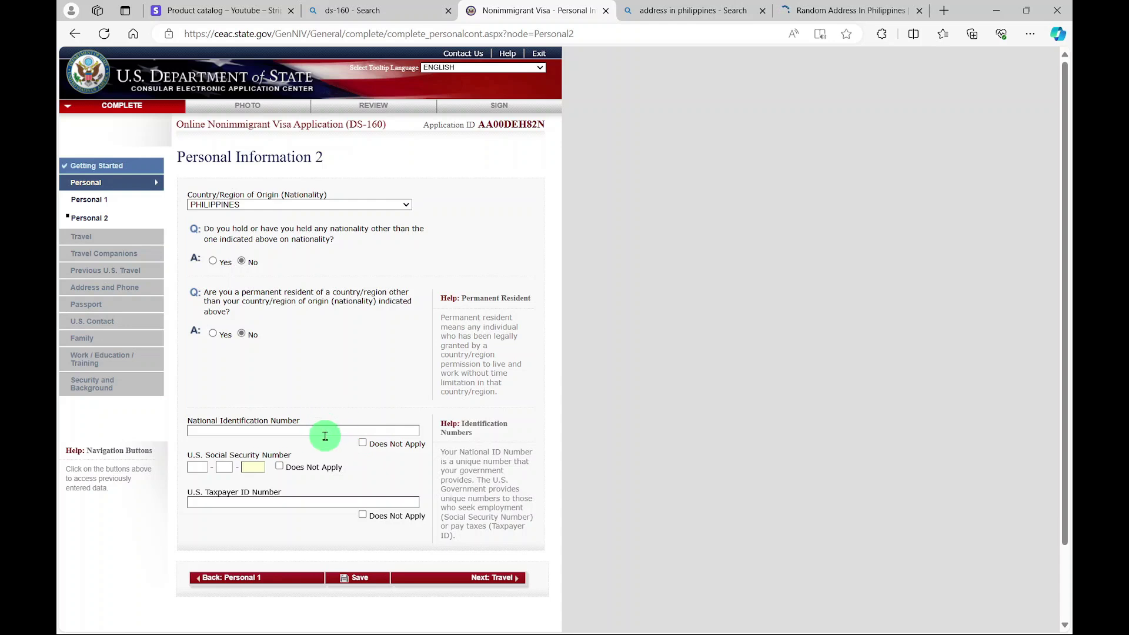
- Mark the national ID, U.S. Social Security and U.S. Taxpayer ID numbers as Does Not Apply
{"action": "left_click", "coordinate": [363, 445]}
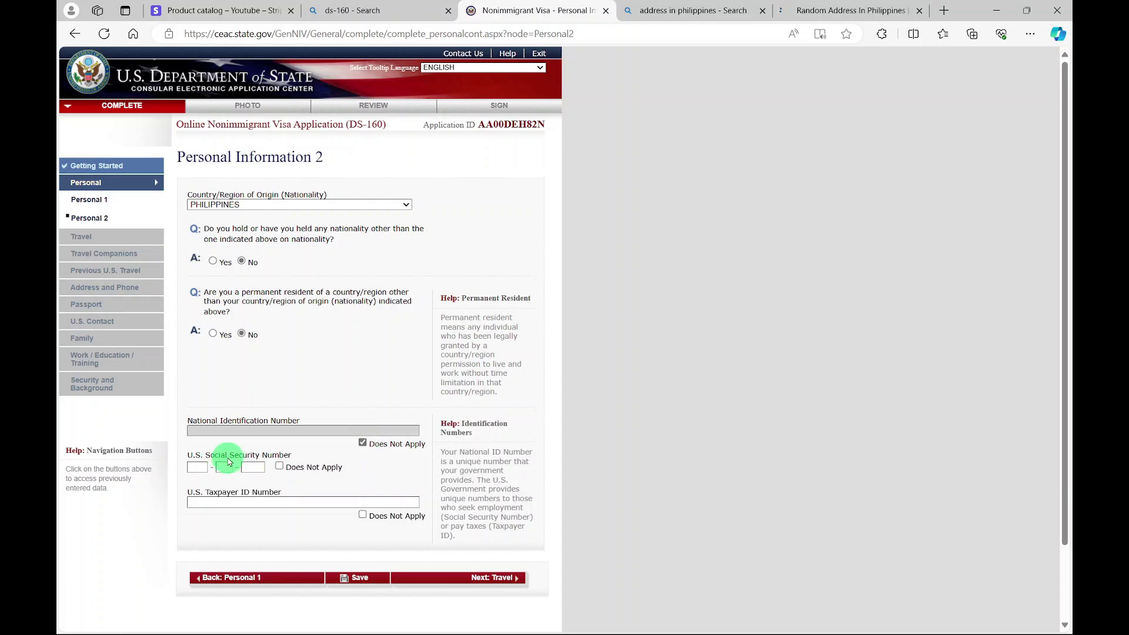
{"action": "left_click", "coordinate": [281, 469]}
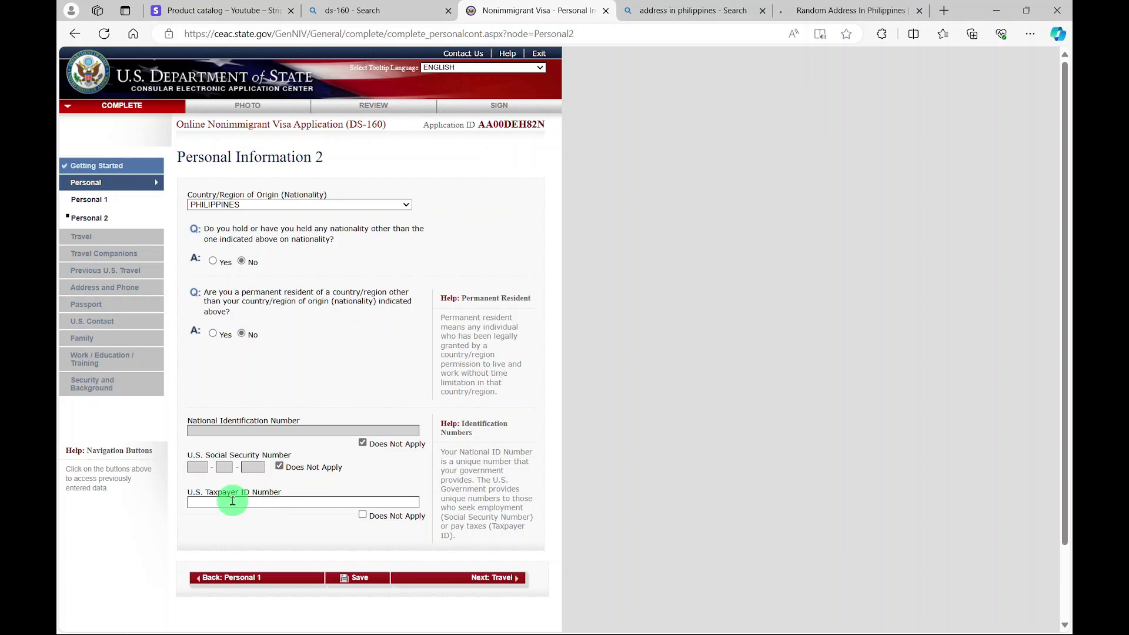
{"action": "left_click", "coordinate": [383, 518]}
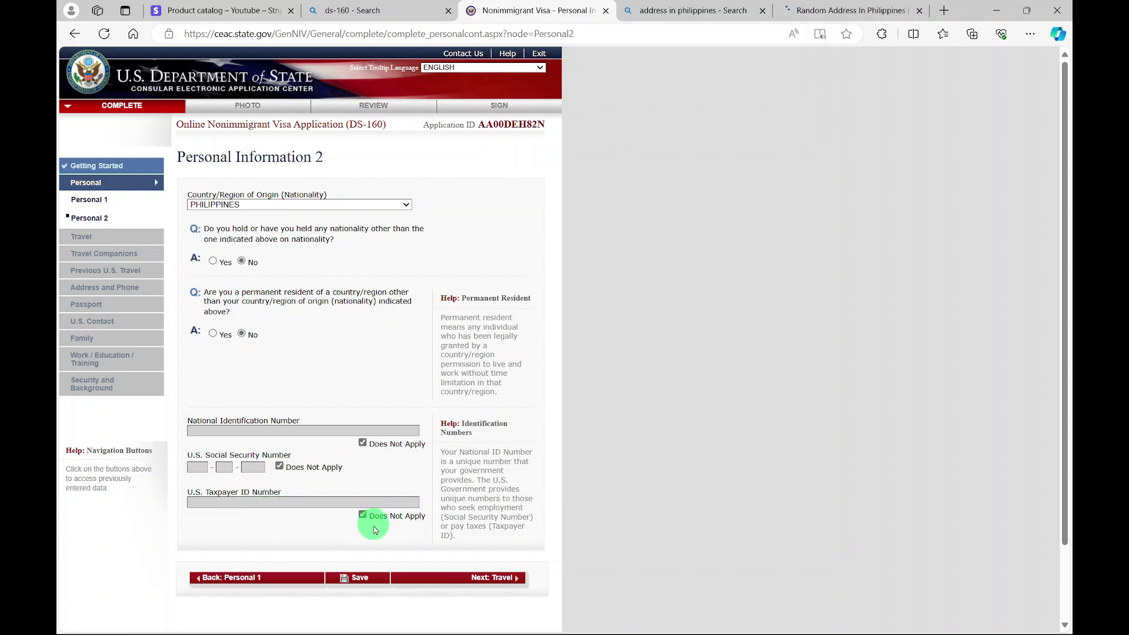
{"action": "left_click", "coordinate": [481, 579]}
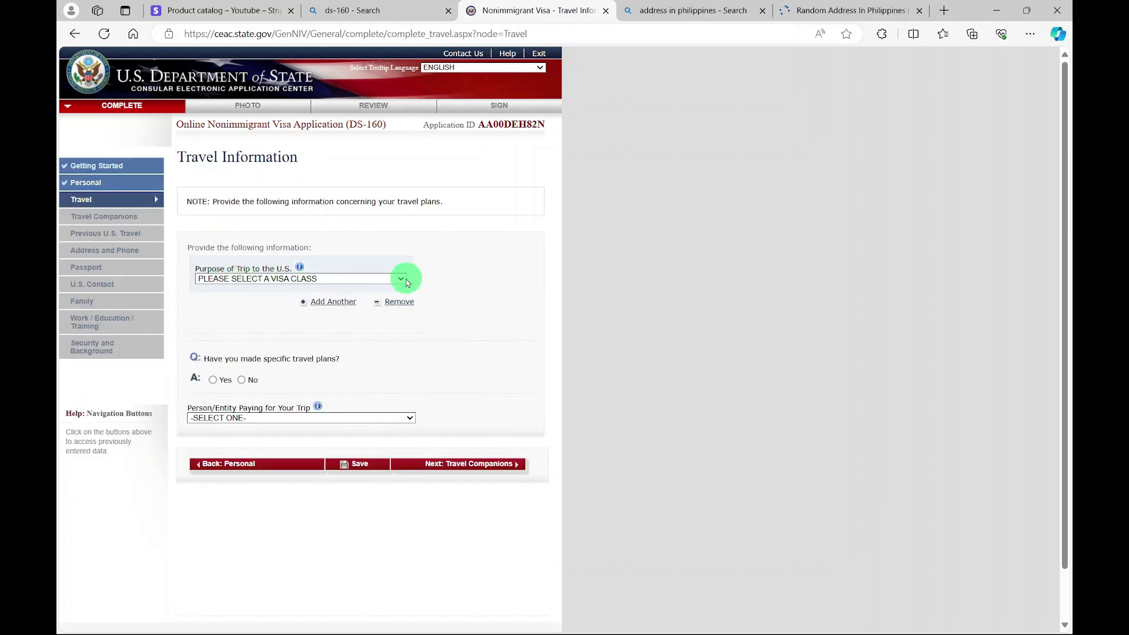
- Set the trip purpose to TEMP. BUSINESS PLEASURE VISITOR (B), B1/B2, with no specific travel plans
{"action": "left_click", "coordinate": [401, 279]}
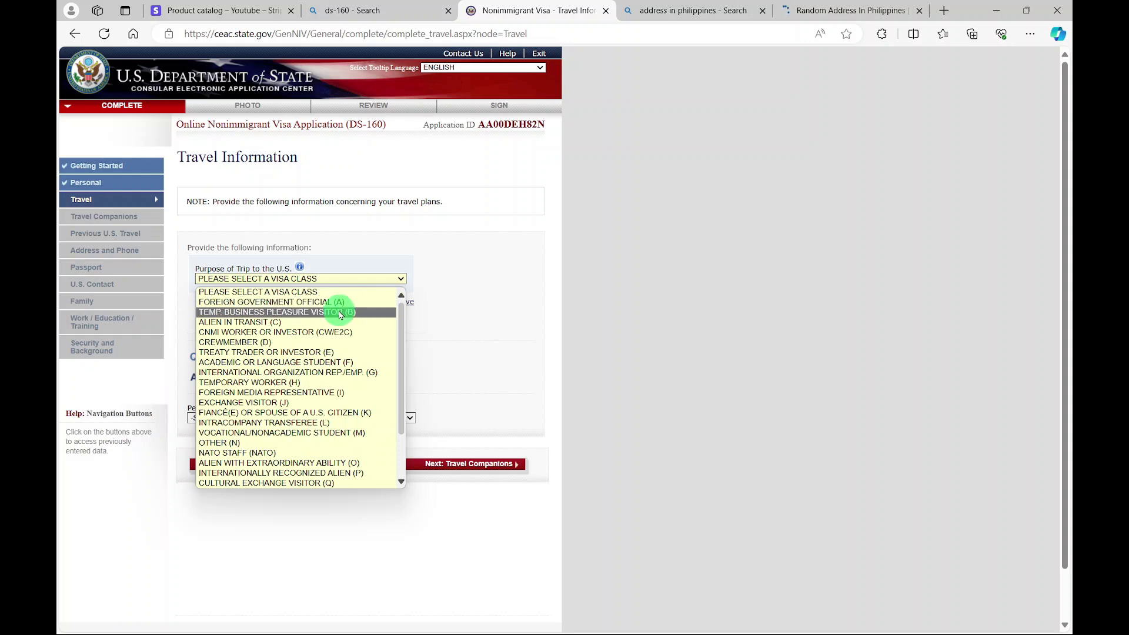
{"action": "left_click", "coordinate": [341, 314]}
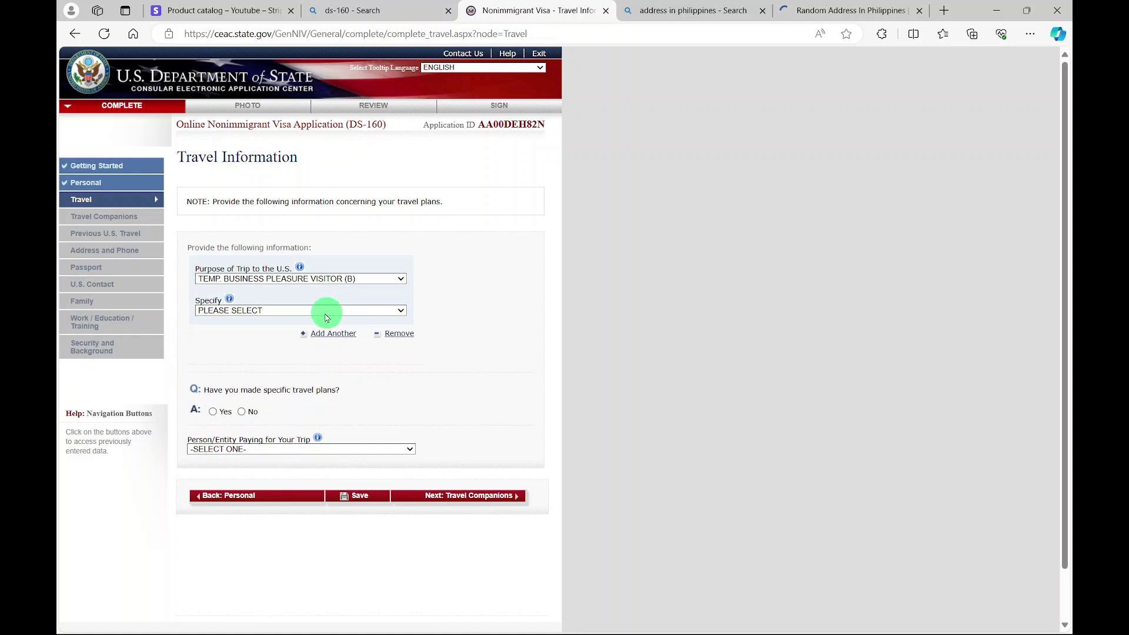
{"action": "left_click", "coordinate": [313, 310]}
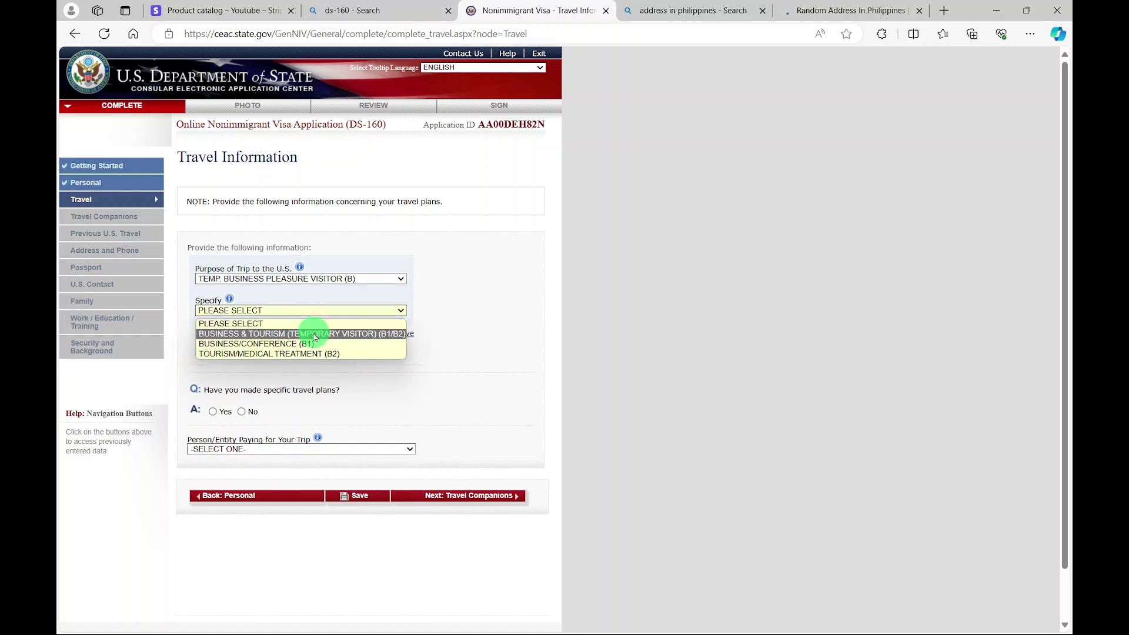
{"action": "left_click", "coordinate": [315, 334]}
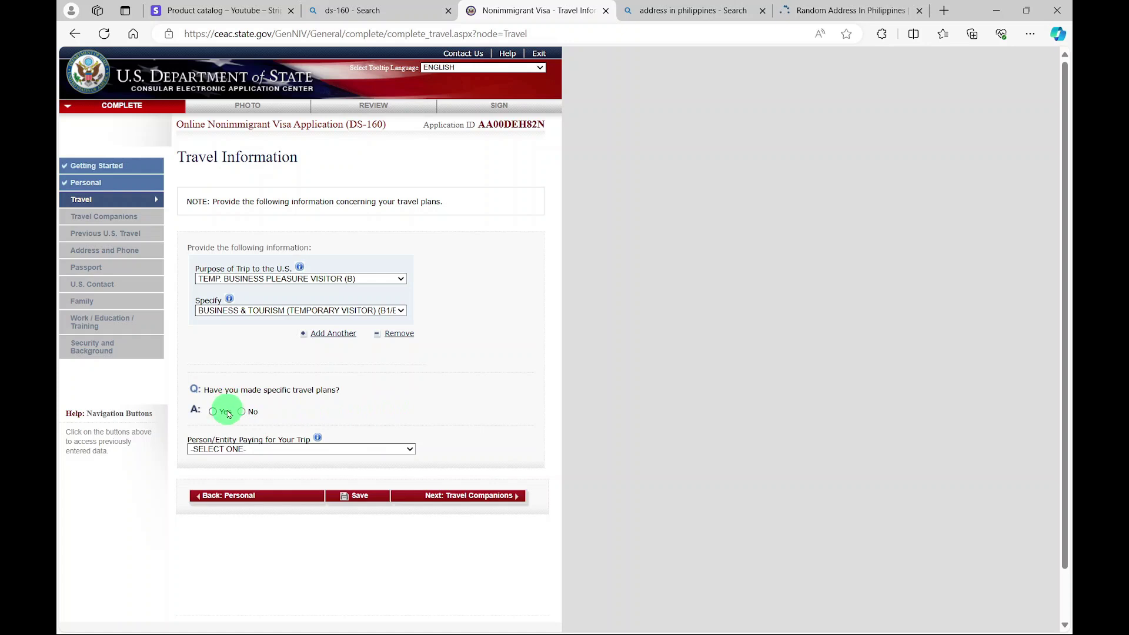
{"action": "left_click", "coordinate": [242, 412]}
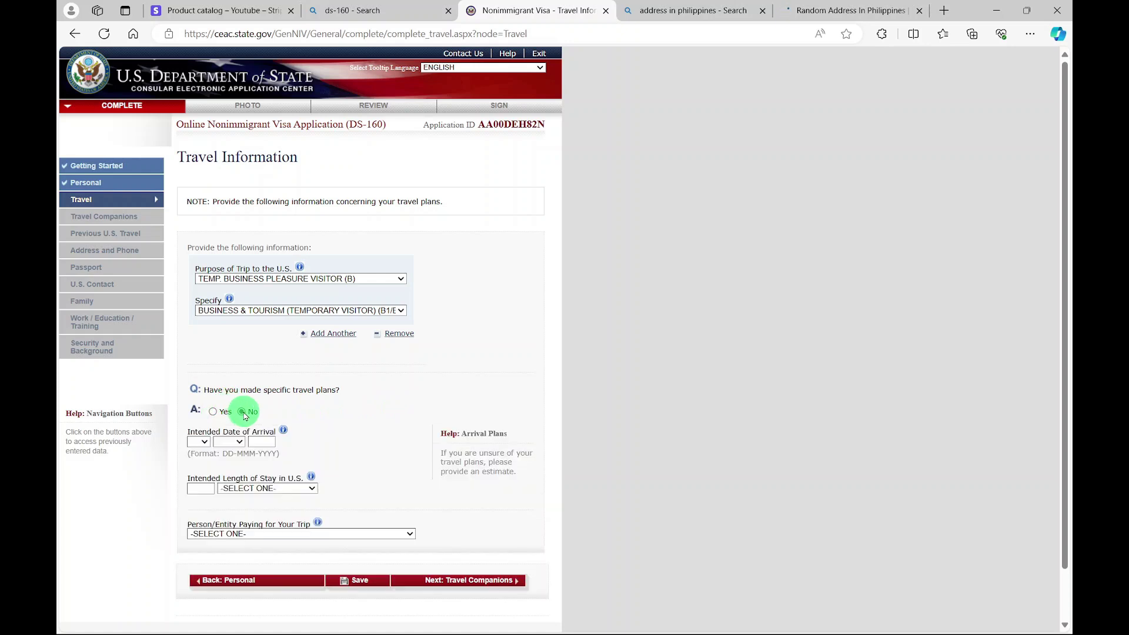
- Enter arrival 01 FEB 2025, a 1 MONTH(S) stay paid by SELF, and no travel companions
{"action": "scroll", "coordinate": [246, 416], "scroll_direction": "down", "scroll_amount": 1}
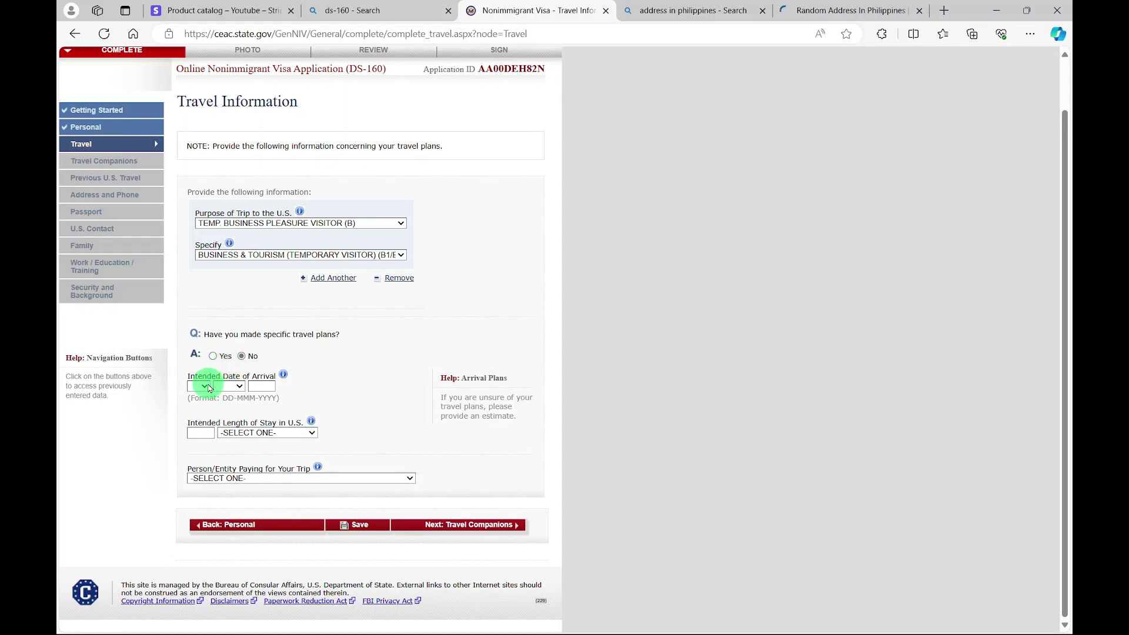
{"action": "left_click", "coordinate": [209, 389]}
{"action": "left_click", "coordinate": [202, 400]}
{"action": "left_click", "coordinate": [207, 432]}
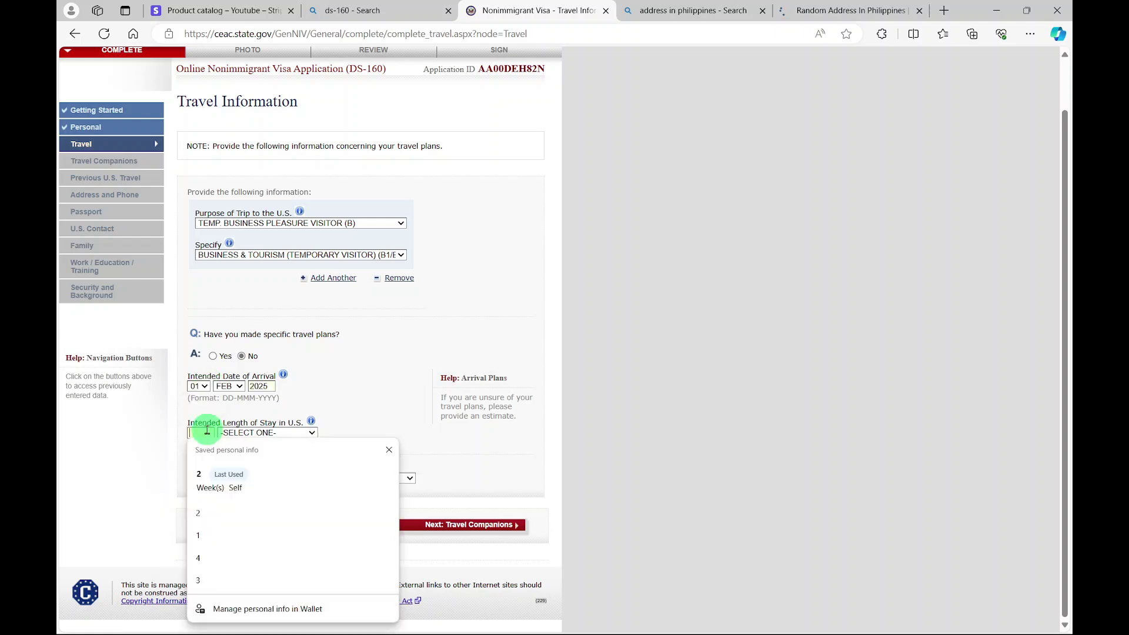
{"action": "left_click", "coordinate": [209, 475]}
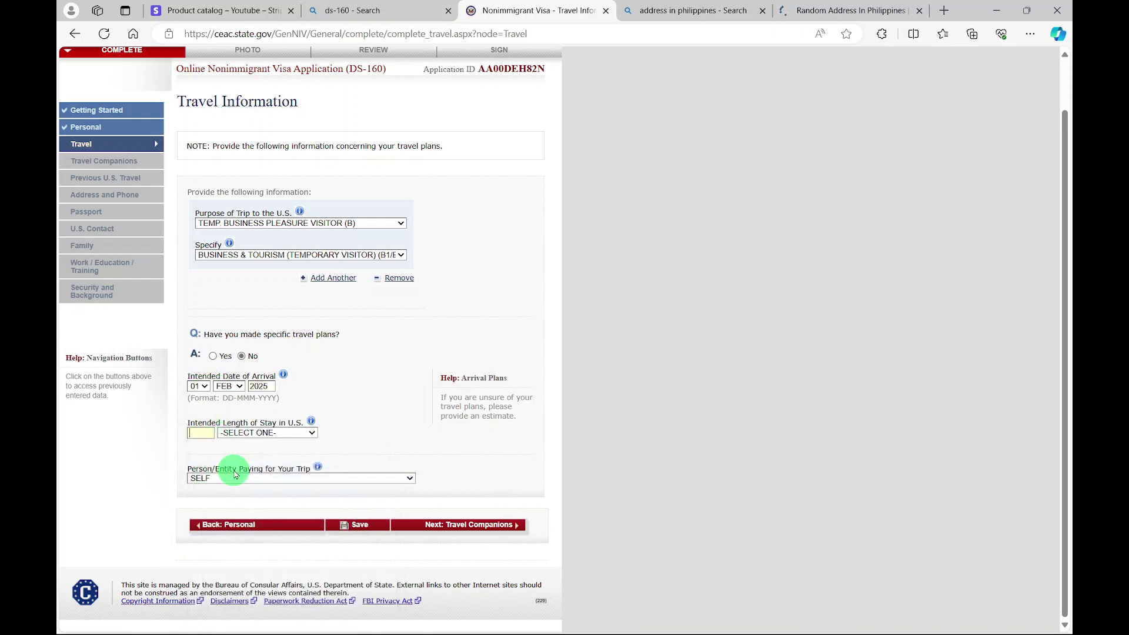
{"action": "left_click", "coordinate": [312, 434]}
{"action": "left_click", "coordinate": [247, 469]}
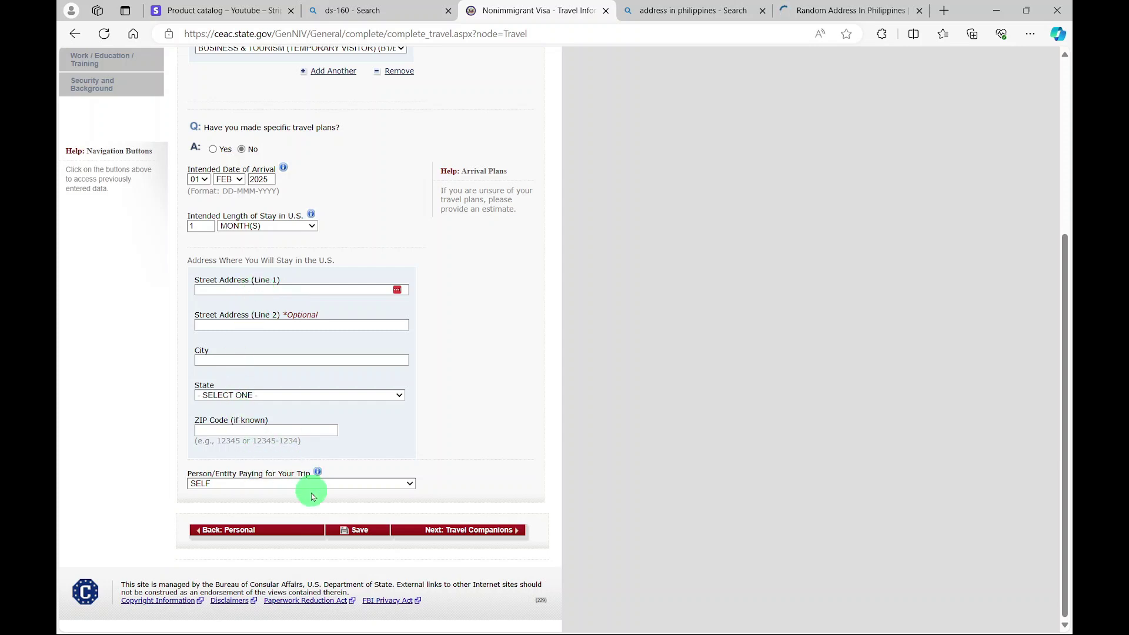
{"action": "left_click", "coordinate": [488, 531]}
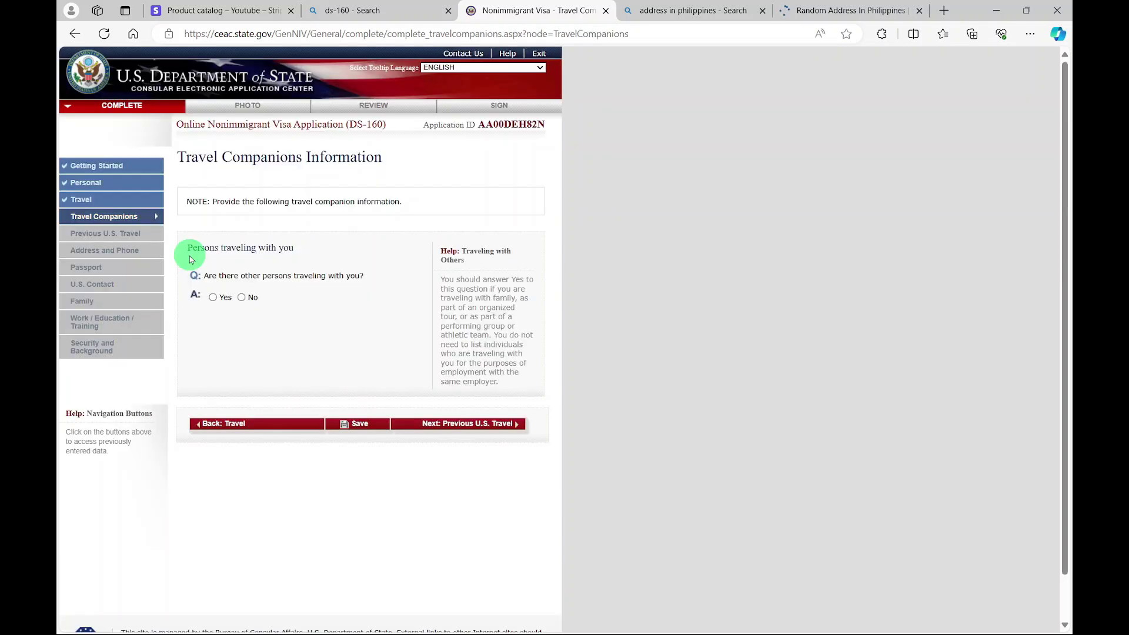
{"action": "left_click", "coordinate": [241, 297]}
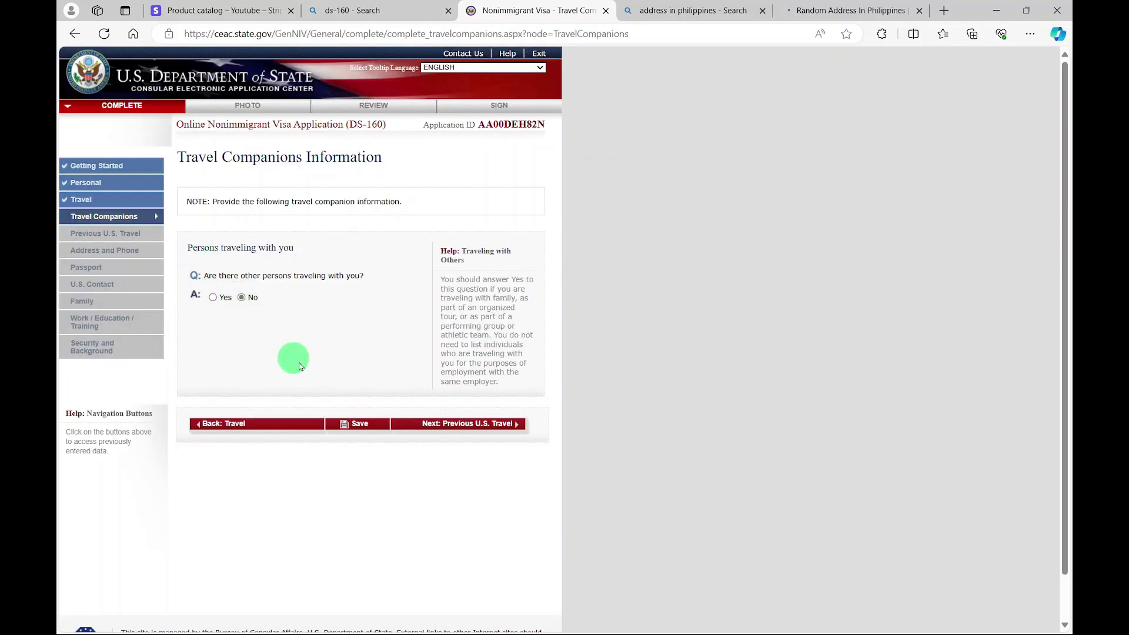
{"action": "left_click", "coordinate": [471, 427]}
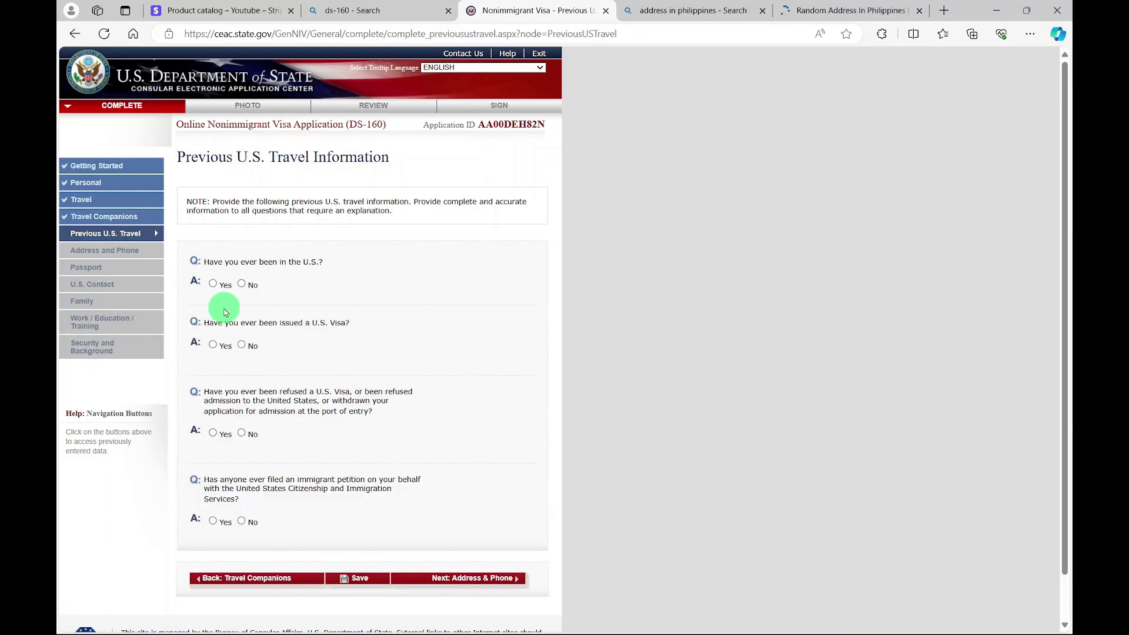
- Answer No to previous U.S. visits, U.S. visas, visa refusals, and the remaining travel question
{"action": "left_click", "coordinate": [241, 284]}
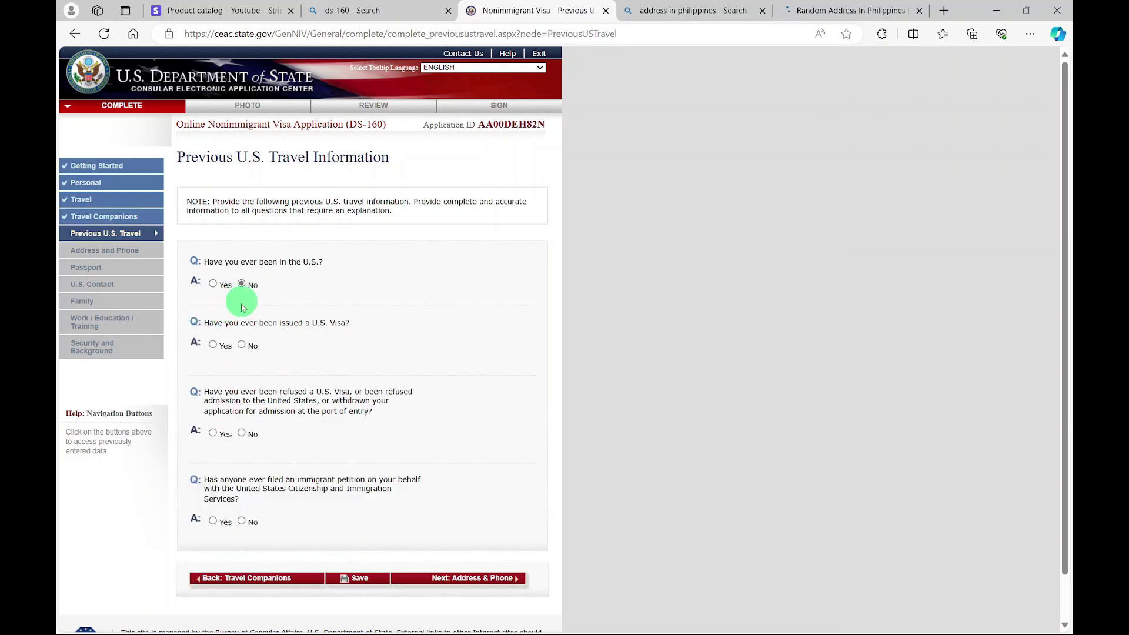
{"action": "left_click", "coordinate": [241, 345]}
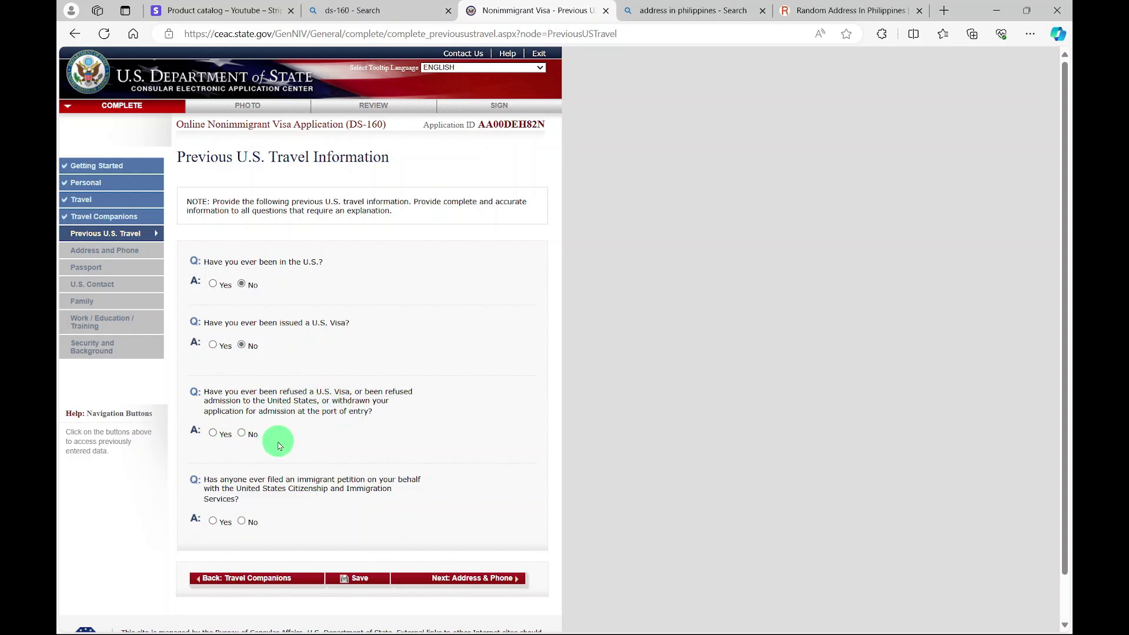
{"action": "left_click", "coordinate": [242, 434]}
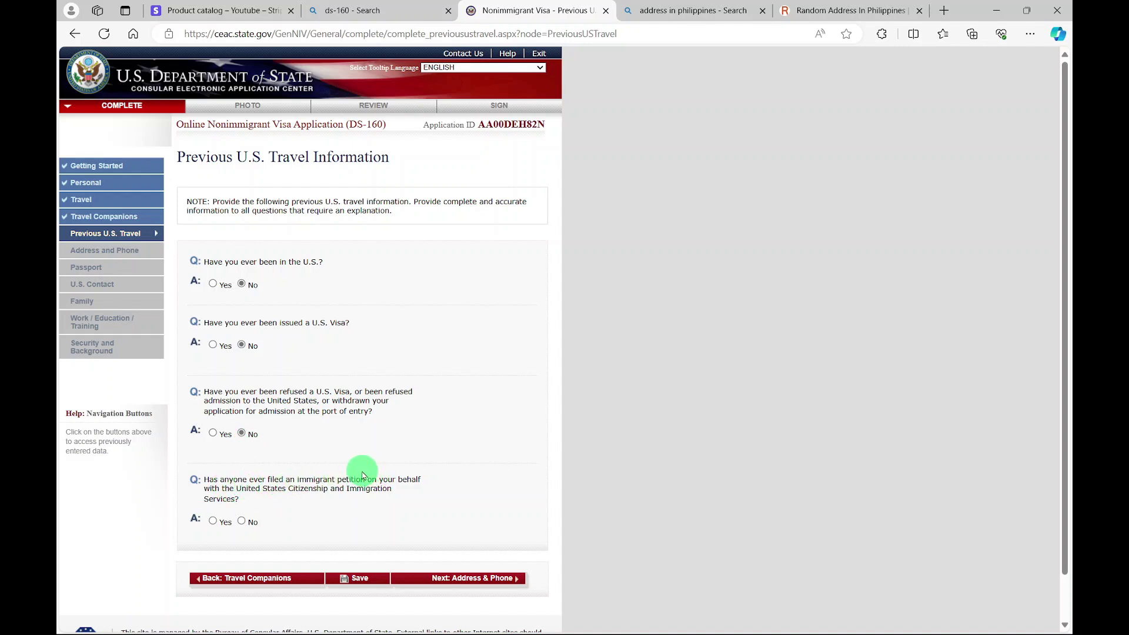
{"action": "scroll", "coordinate": [241, 525], "scroll_direction": "down", "scroll_amount": 1}
{"action": "left_click", "coordinate": [447, 529]}
{"action": "left_click", "coordinate": [285, 222]}
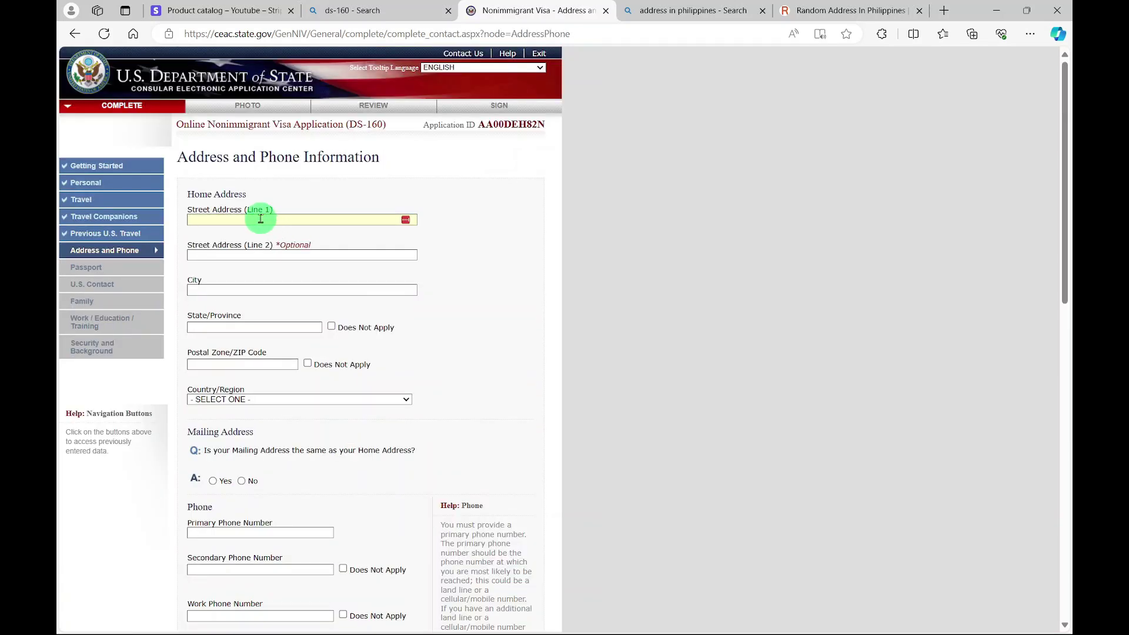
- Enter the Makati City home address with ZIP Does Not Apply, country PHILIPPINES, and same mailing address
{"action": "scroll", "coordinate": [277, 253], "scroll_direction": "down", "scroll_amount": 3}
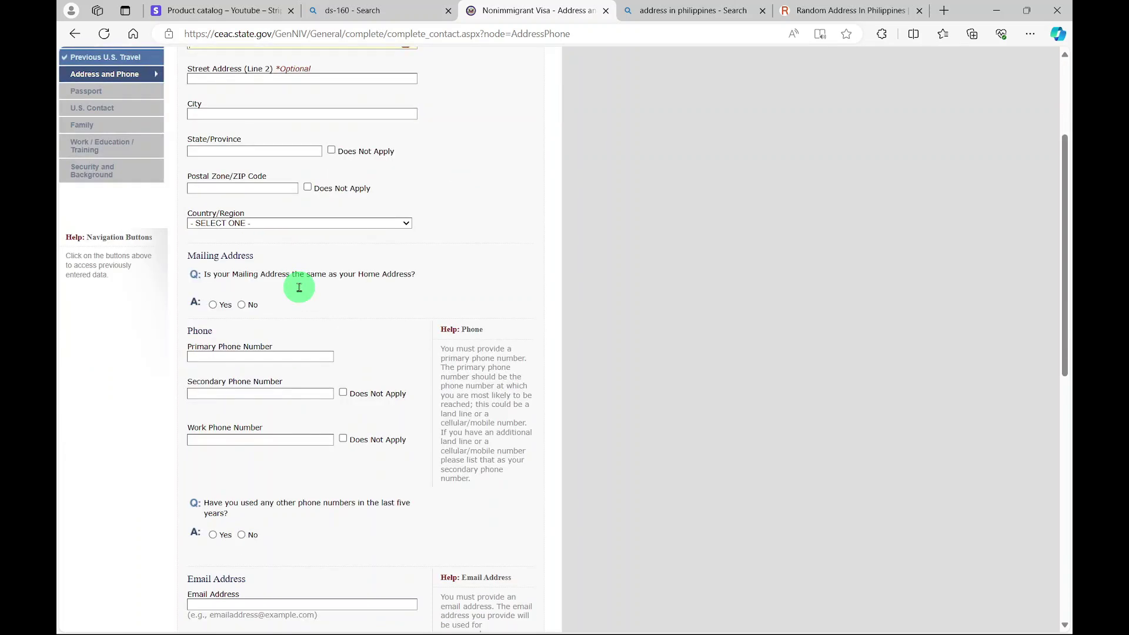
{"action": "scroll", "coordinate": [259, 295], "scroll_direction": "down", "scroll_amount": 2}
{"action": "scroll", "coordinate": [240, 447], "scroll_direction": "down", "scroll_amount": 4}
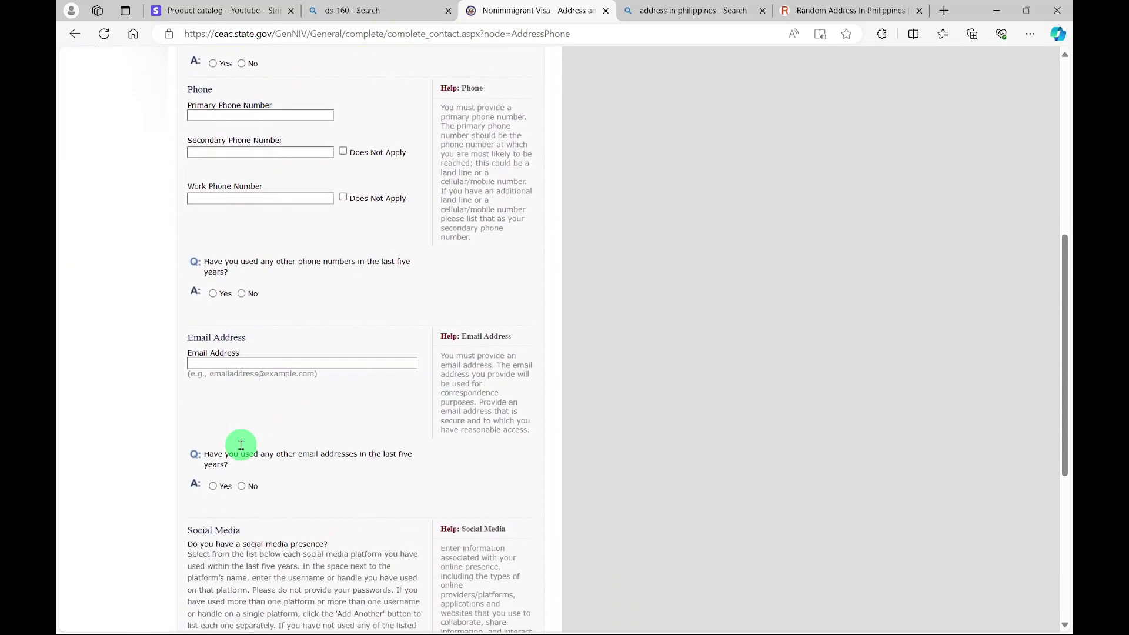
{"action": "scroll", "coordinate": [263, 521], "scroll_direction": "down", "scroll_amount": 3}
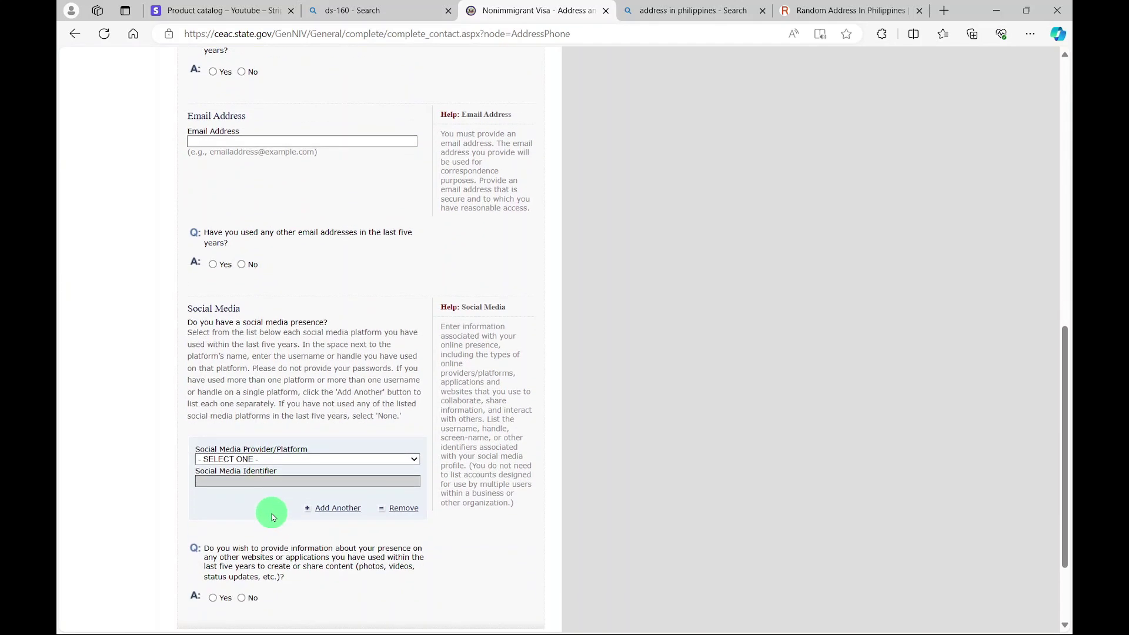
{"action": "scroll", "coordinate": [274, 497], "scroll_direction": "up", "scroll_amount": 1}
{"action": "scroll", "coordinate": [274, 494], "scroll_direction": "up", "scroll_amount": 10}
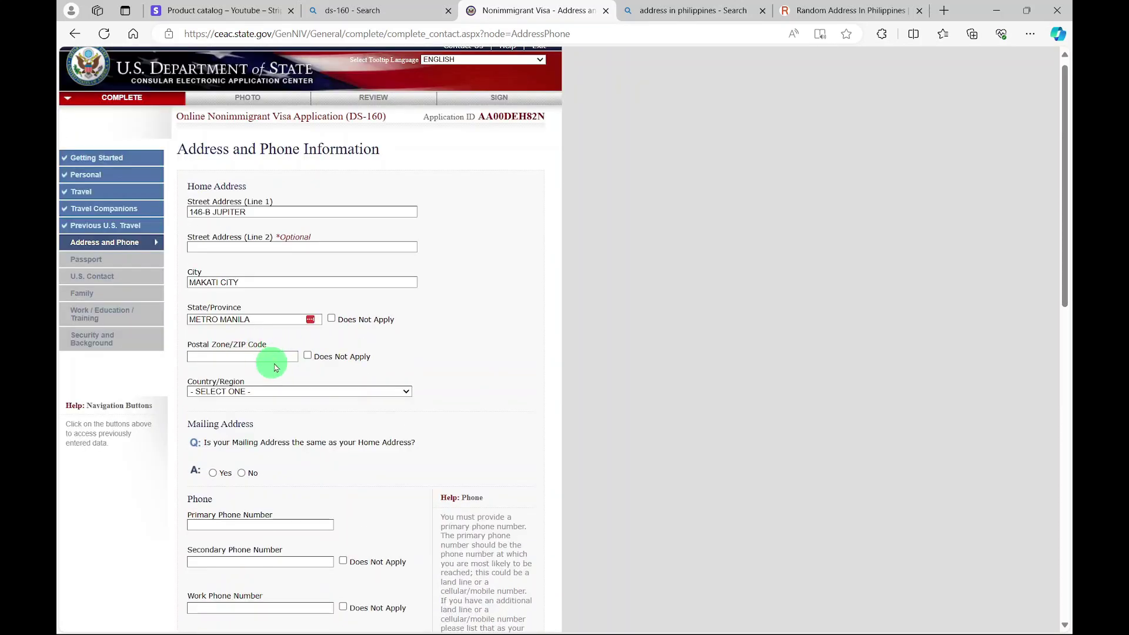
{"action": "left_click", "coordinate": [308, 357]}
{"action": "left_click", "coordinate": [353, 392]}
{"action": "left_click", "coordinate": [208, 451]}
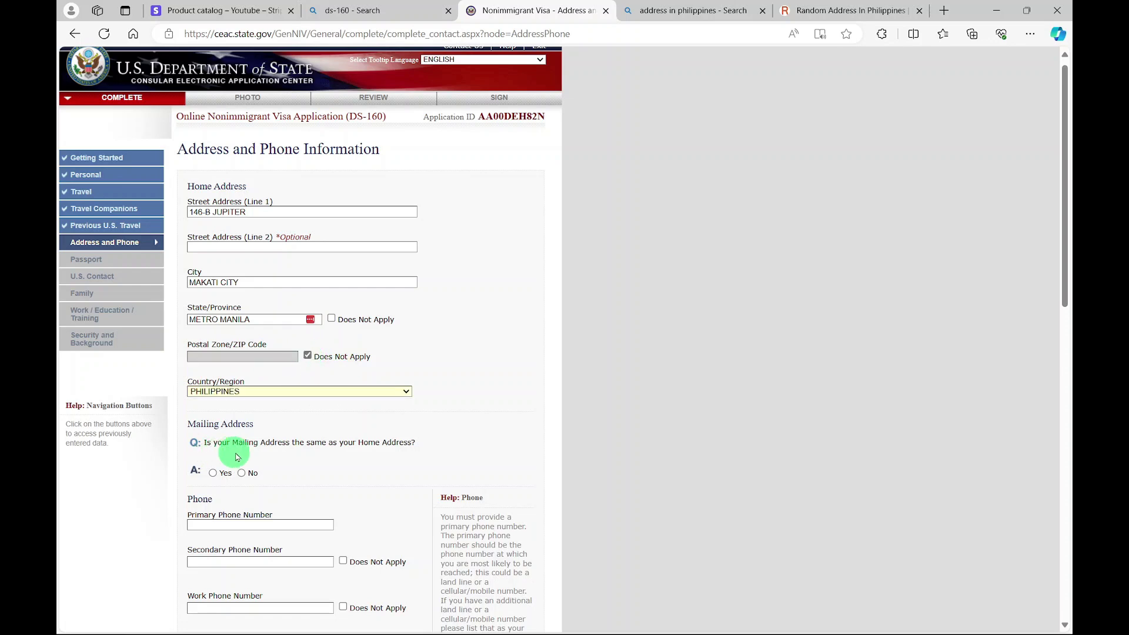
{"action": "left_click", "coordinate": [213, 474]}
- Enter the primary phone and email, answering No to other phone numbers and email addresses
{"action": "scroll", "coordinate": [276, 447], "scroll_direction": "down", "scroll_amount": 2}
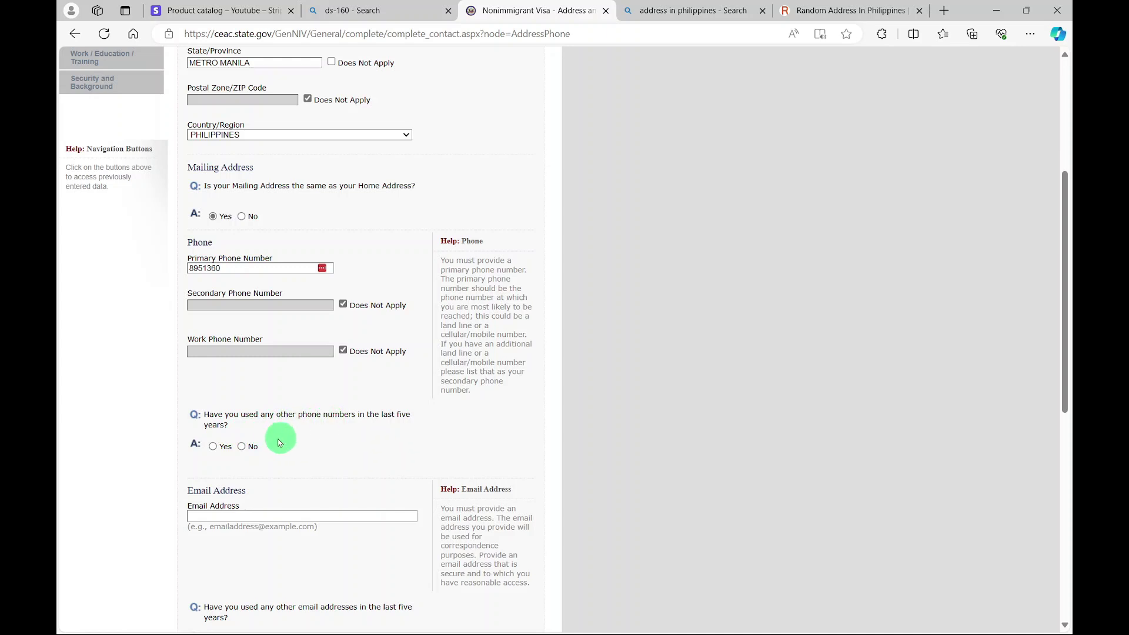
{"action": "left_click", "coordinate": [242, 446]}
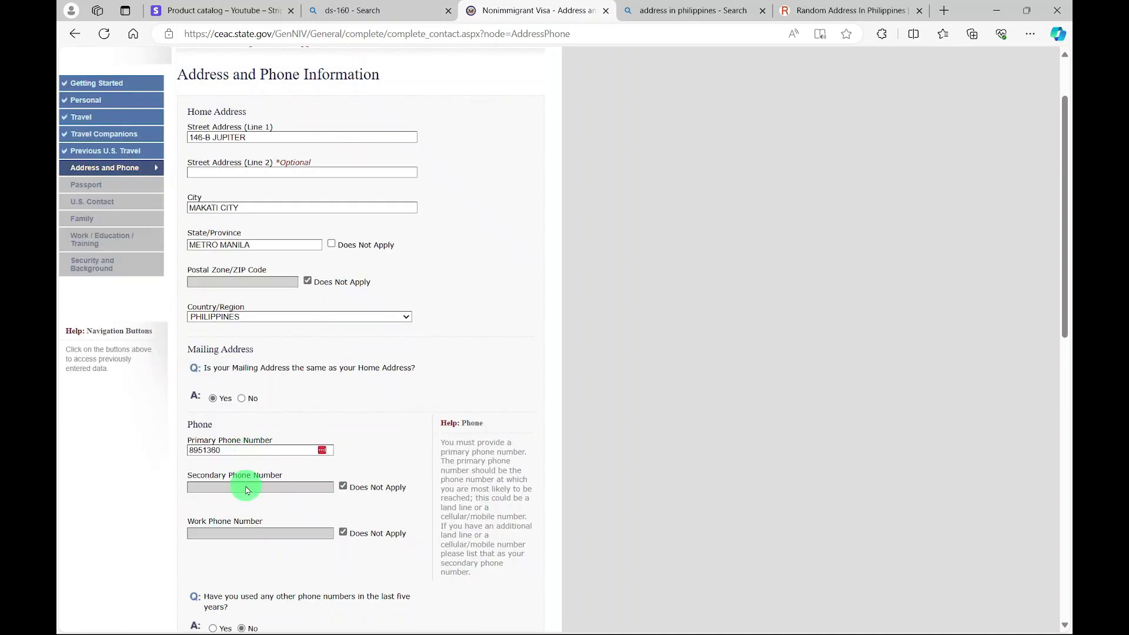
{"action": "scroll", "coordinate": [271, 489], "scroll_direction": "down", "scroll_amount": 5}
{"action": "left_click_drag", "start_coordinate": [210, 378], "coordinate": [282, 368]}
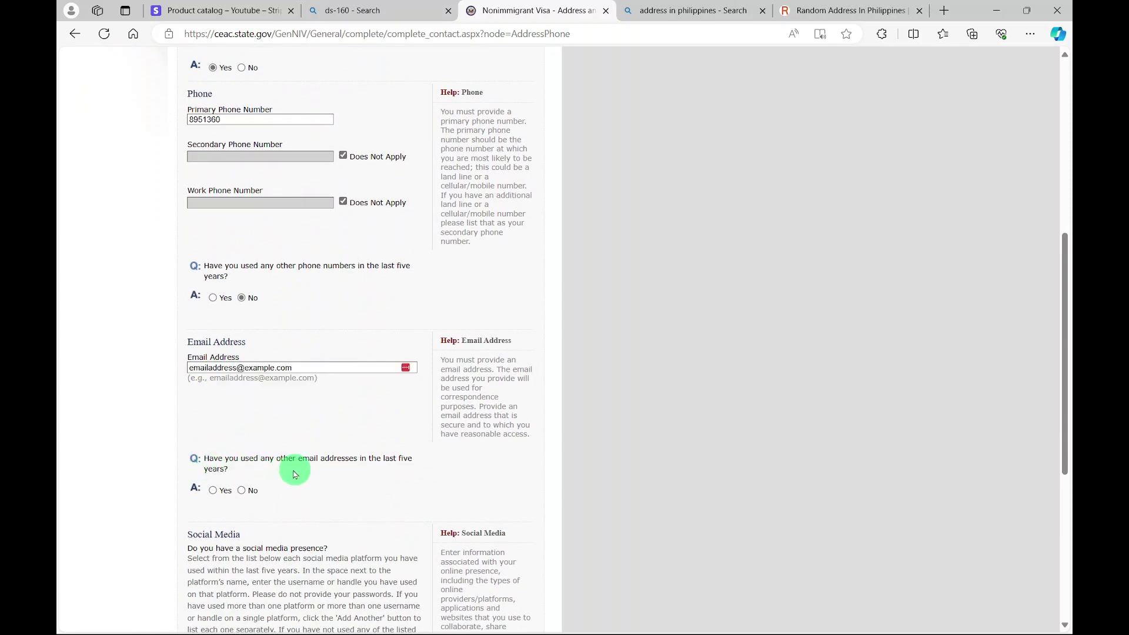
{"action": "left_click", "coordinate": [241, 492]}
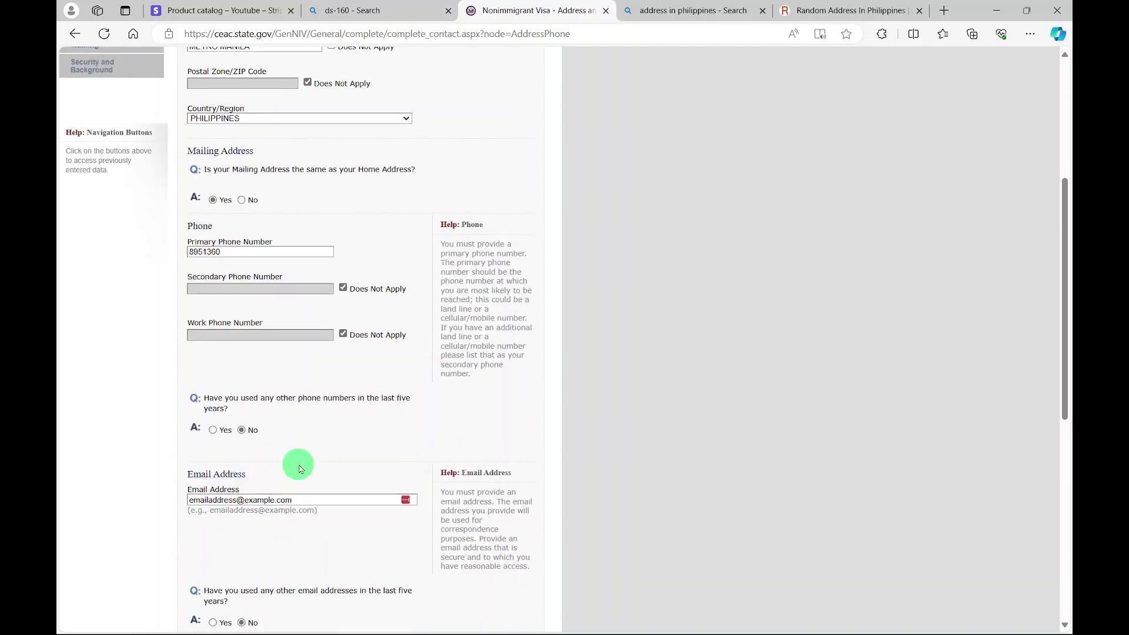
- Add FACEBOOK with the applicant's handle and answer No to presence on other websites
{"action": "scroll", "coordinate": [303, 472], "scroll_direction": "down", "scroll_amount": 4}
{"action": "left_click", "coordinate": [377, 382]}
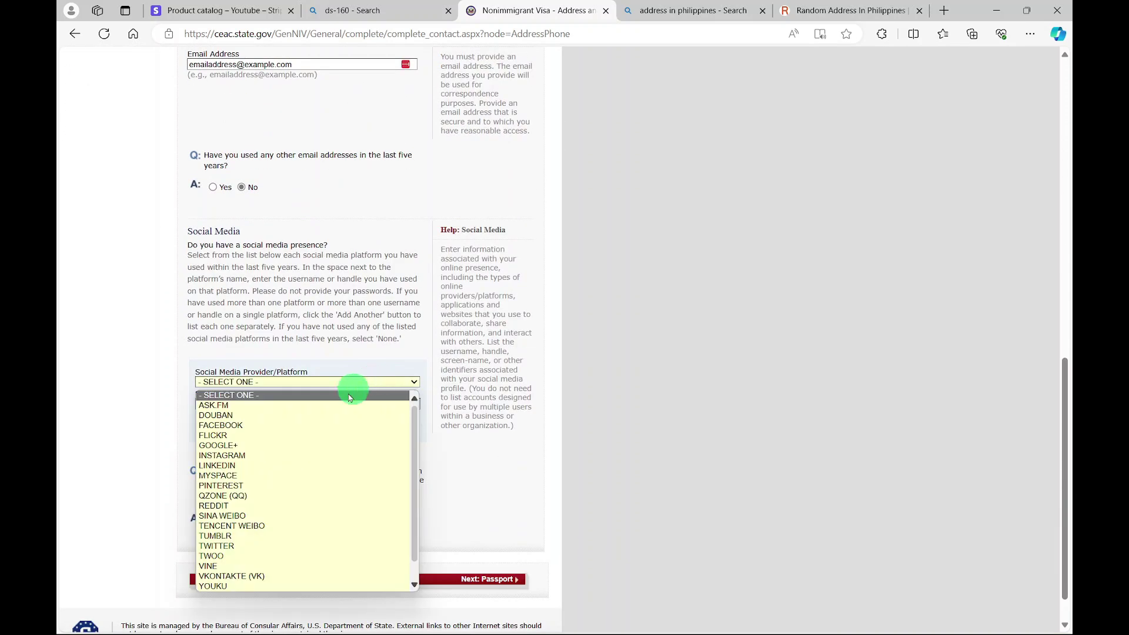
{"action": "left_click", "coordinate": [266, 426]}
{"action": "left_click", "coordinate": [265, 363]}
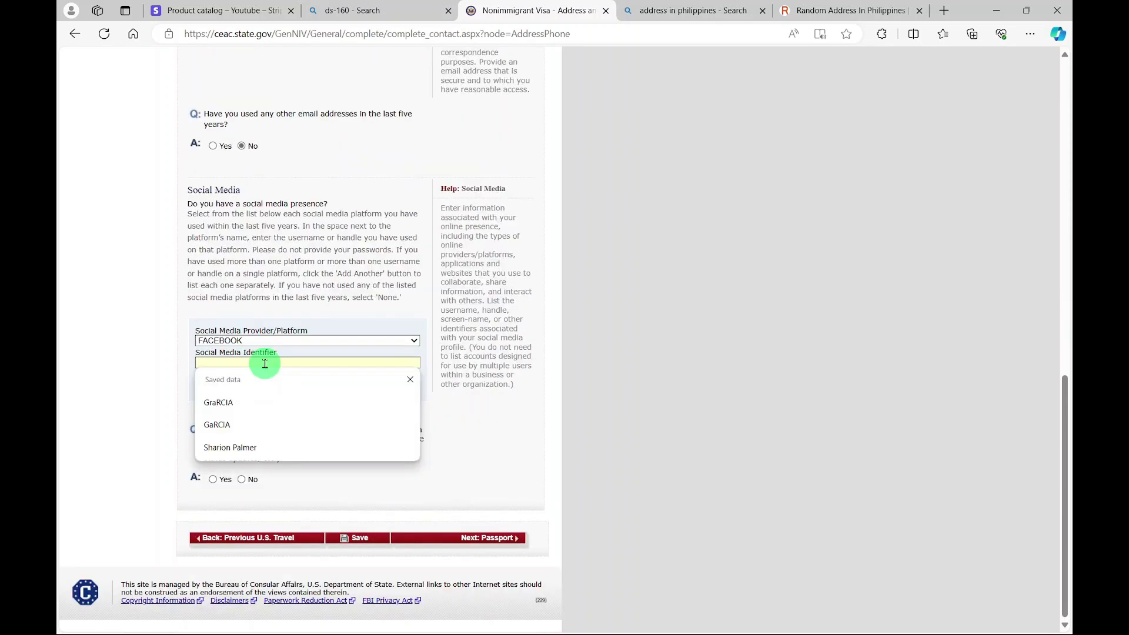
{"action": "left_click", "coordinate": [240, 425]}
{"action": "left_click", "coordinate": [253, 366]}
{"action": "left_click", "coordinate": [221, 444]}
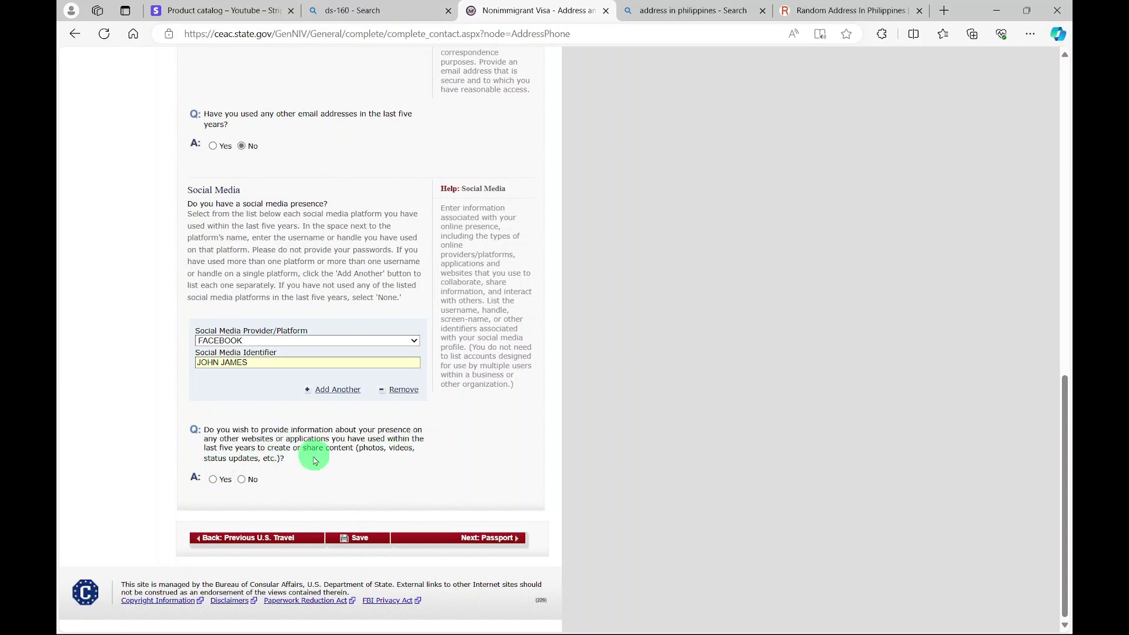
{"action": "left_click", "coordinate": [242, 480]}
{"action": "left_click", "coordinate": [475, 539]}
- Set the document type to REGULAR, enter the passport number, and mark the book number Does Not Apply
{"action": "left_click", "coordinate": [406, 207]}
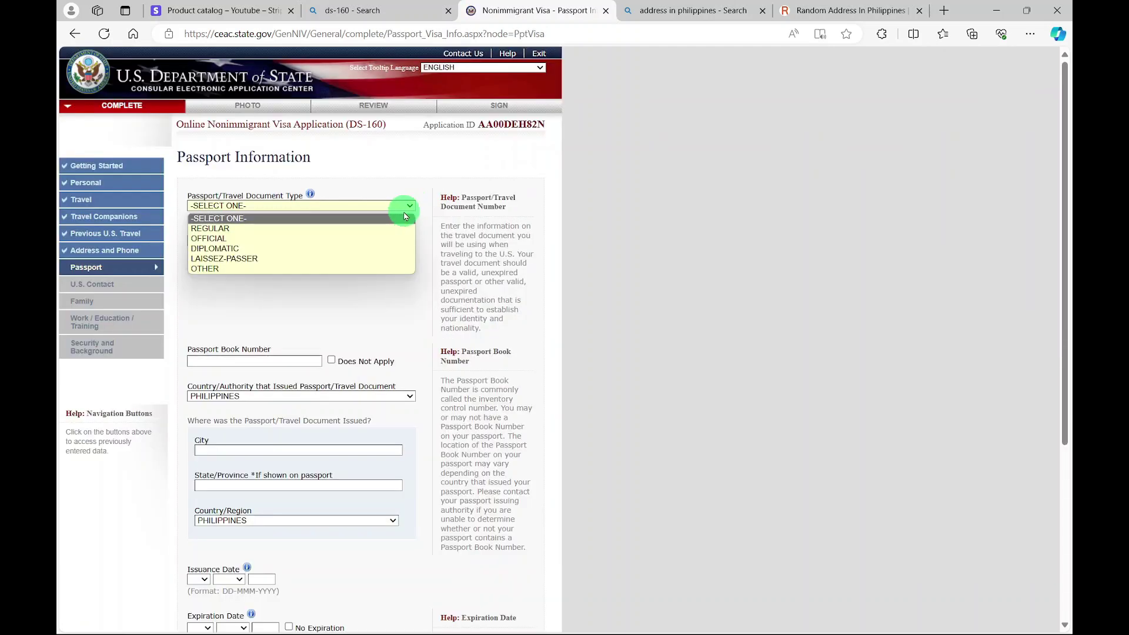
{"action": "left_click", "coordinate": [362, 230]}
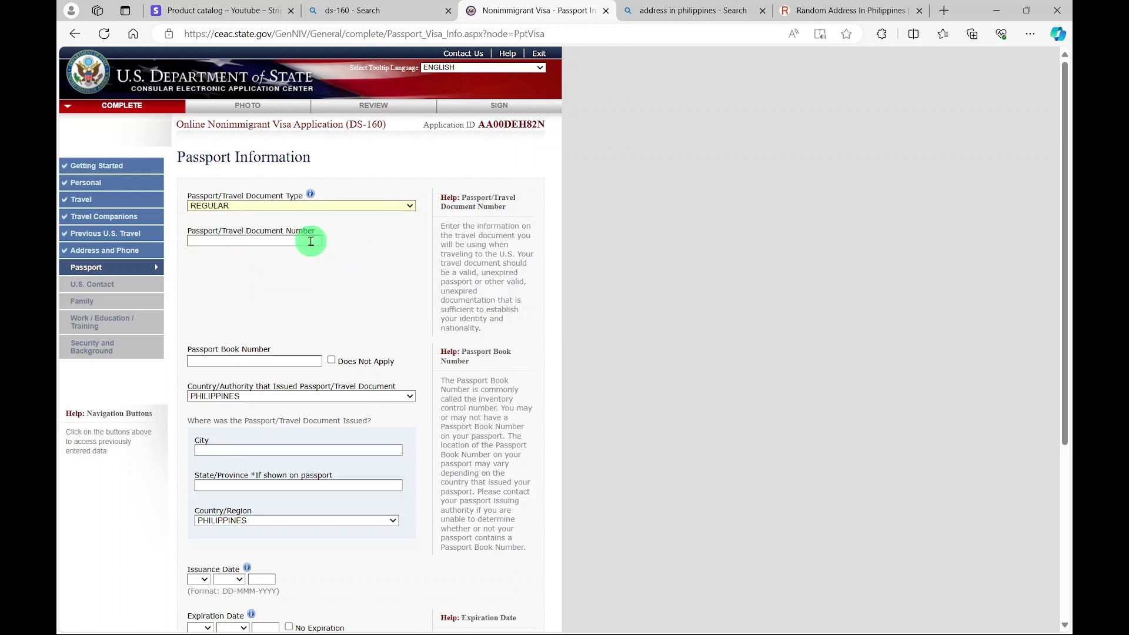
{"action": "left_click", "coordinate": [308, 241]}
{"action": "left_click", "coordinate": [255, 278]}
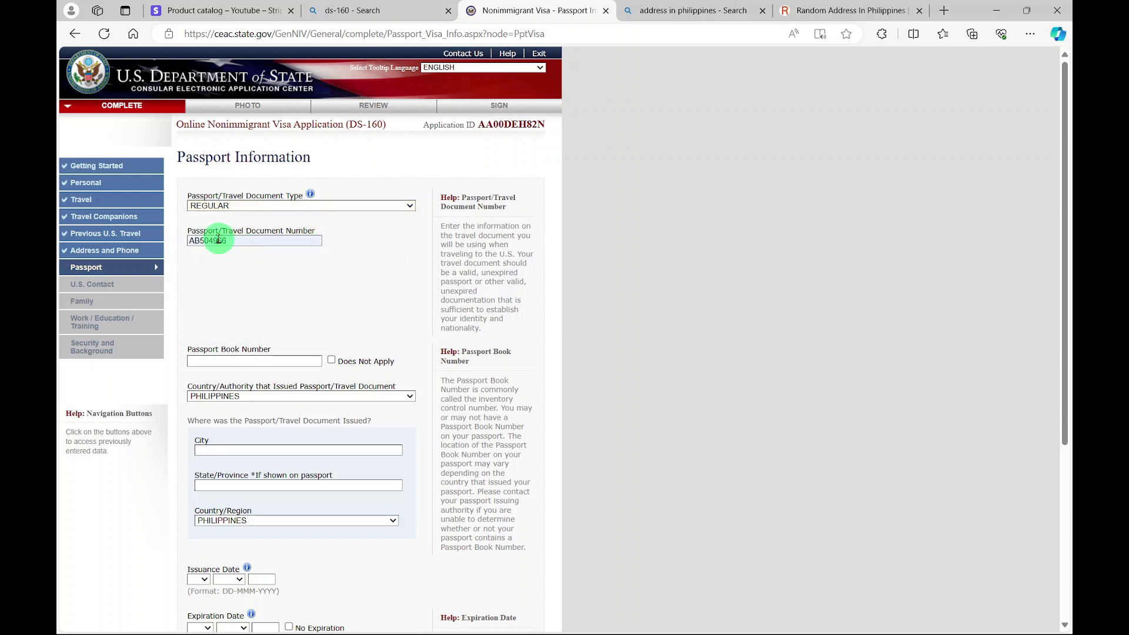
{"action": "right_click", "coordinate": [218, 239]}
{"action": "left_click", "coordinate": [253, 320]}
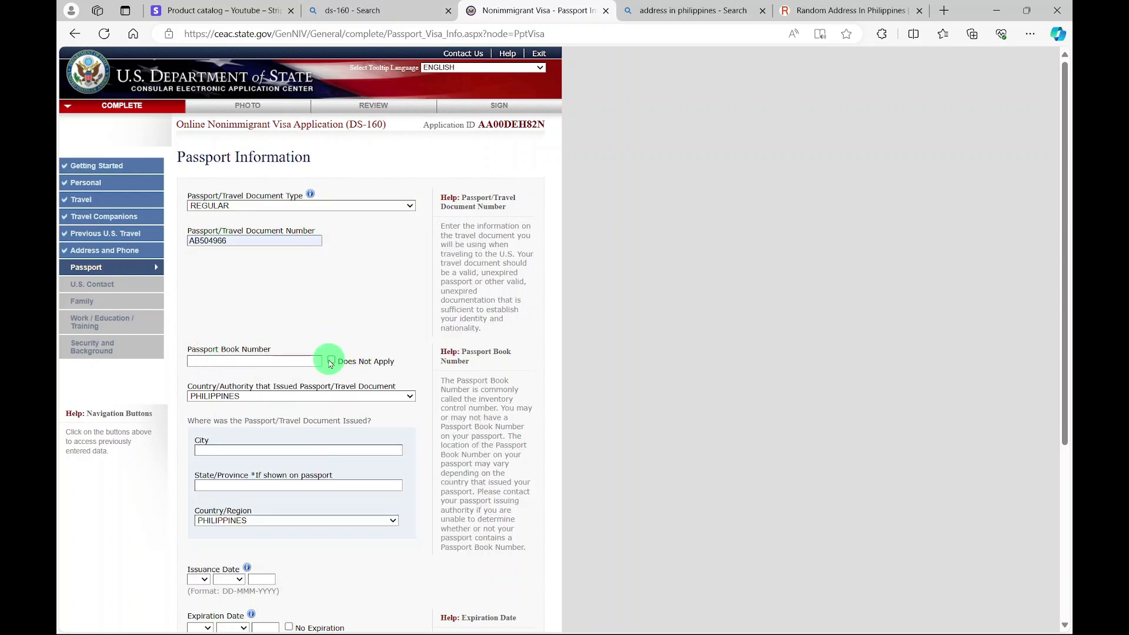
{"action": "left_click", "coordinate": [331, 362]}
- Enter issuing place MAKATI CITY, METRO MANILA, validity 2020–2030, and No to a lost passport
{"action": "scroll", "coordinate": [209, 353], "scroll_direction": "down", "scroll_amount": 4}
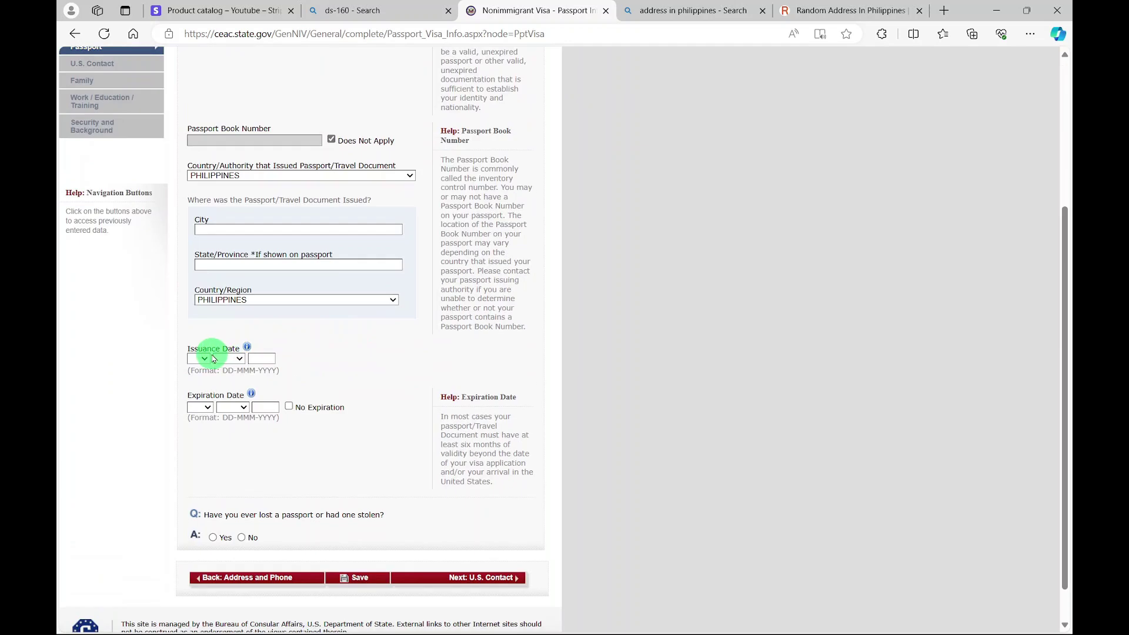
{"action": "right_click", "coordinate": [251, 231]}
{"action": "left_click", "coordinate": [288, 405]}
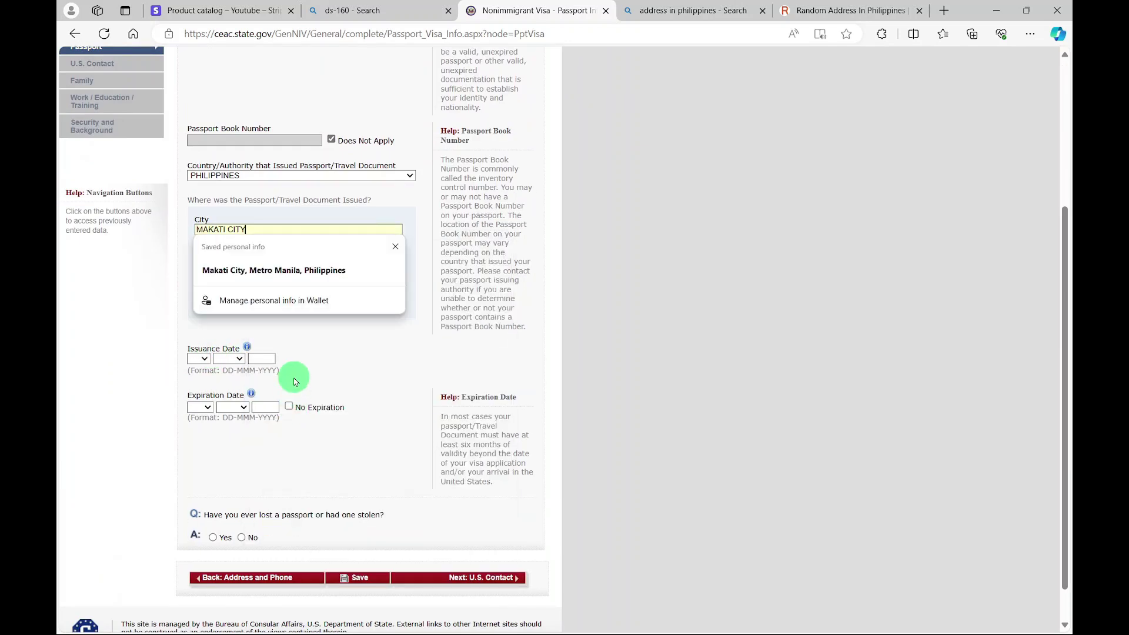
{"action": "left_click", "coordinate": [339, 263]}
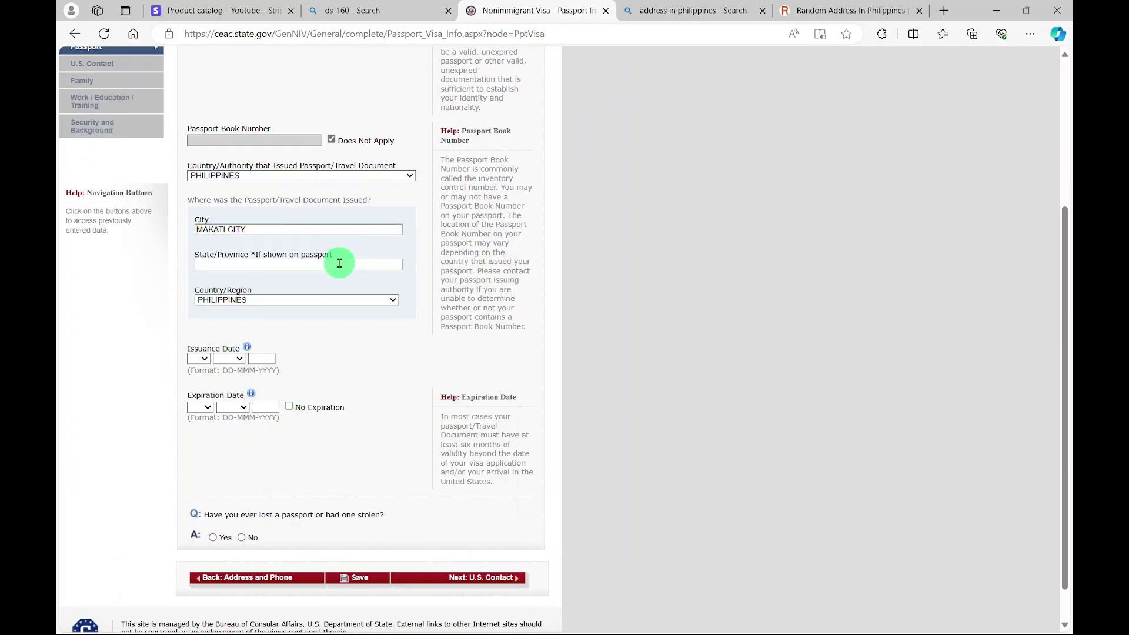
{"action": "key", "text": "ctrl+v"}
{"action": "left_click", "coordinate": [205, 359]}
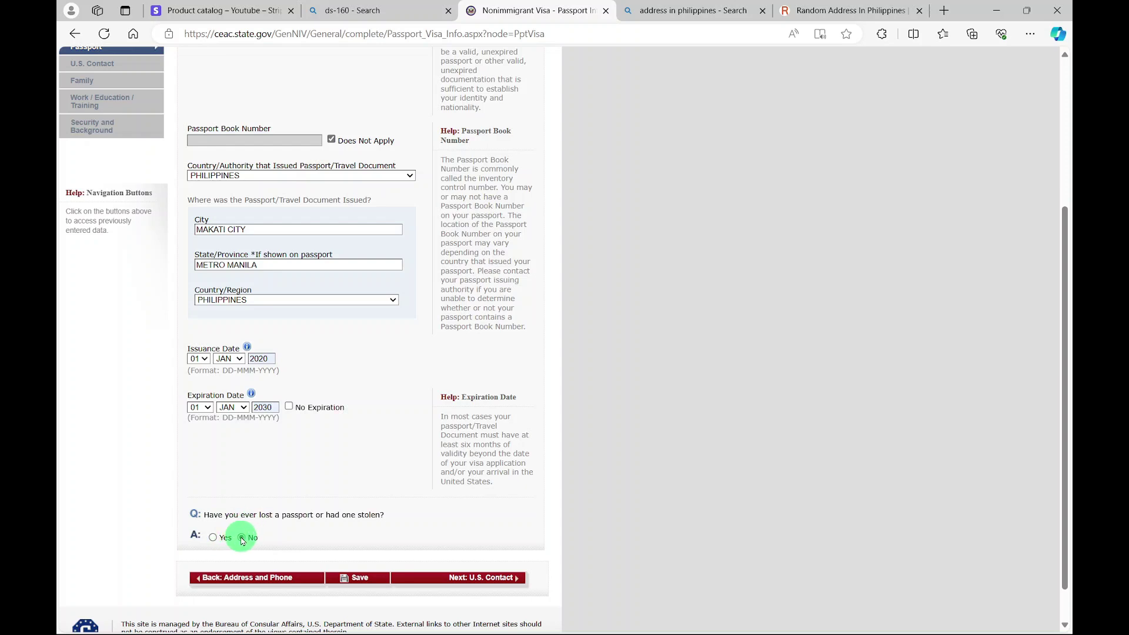
{"action": "left_click", "coordinate": [242, 538]}
{"action": "scroll", "coordinate": [409, 474], "scroll_direction": "down", "scroll_amount": 3}
{"action": "left_click", "coordinate": [479, 534]}
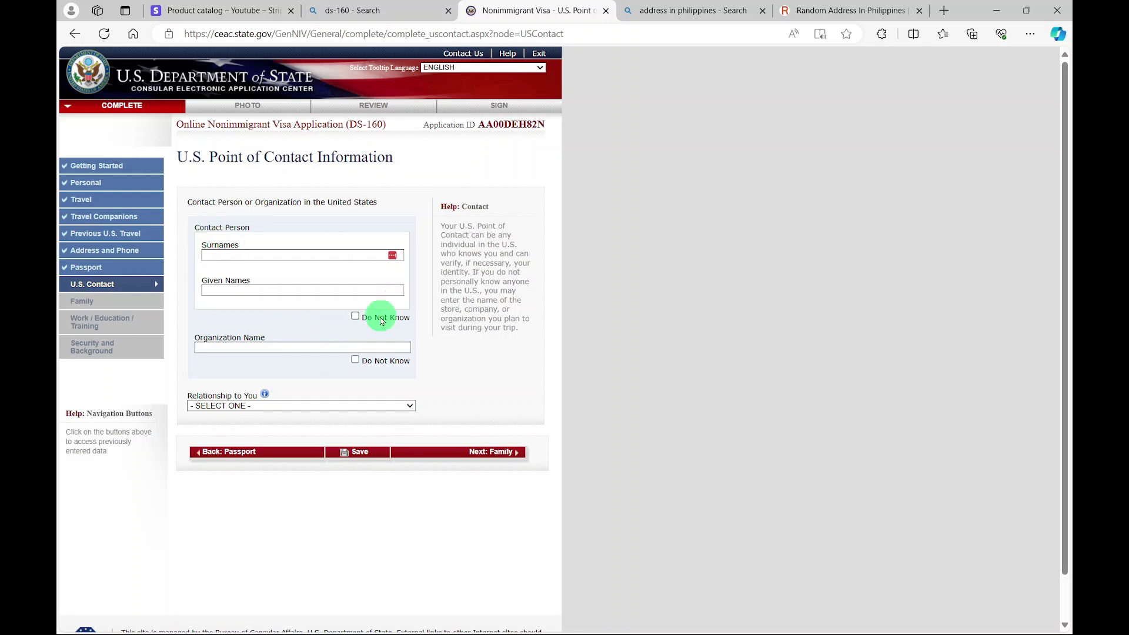
- Set contact name Do Not Know, organization REDINCS TECHNOLOGY, relationship OTHER, and autofill its address
{"action": "left_click", "coordinate": [356, 317]}
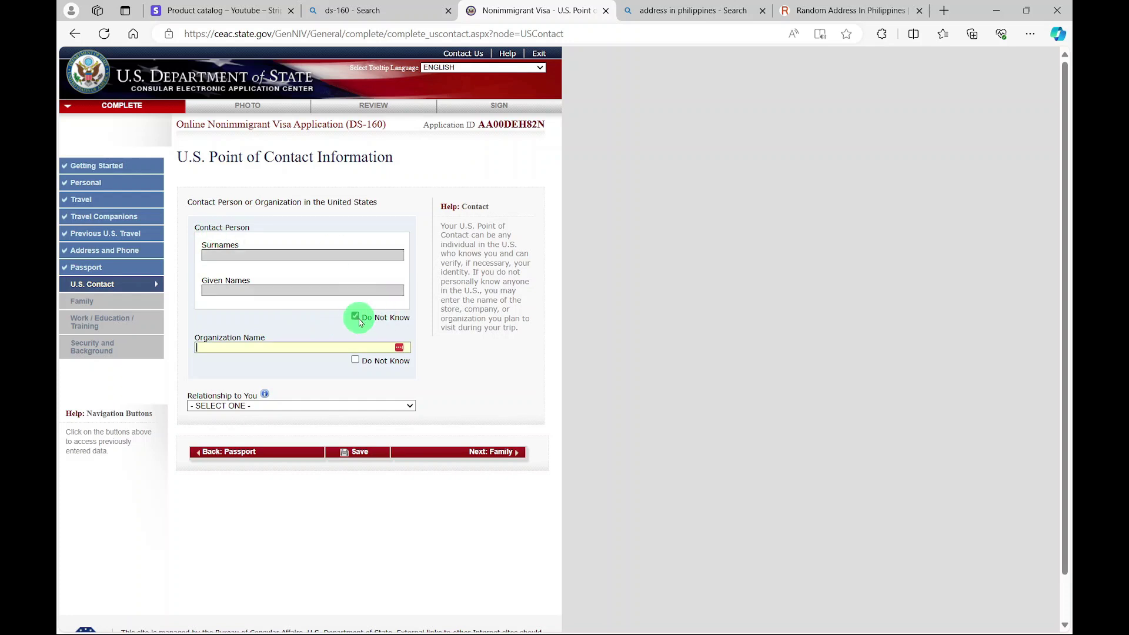
{"action": "left_click", "coordinate": [261, 347]}
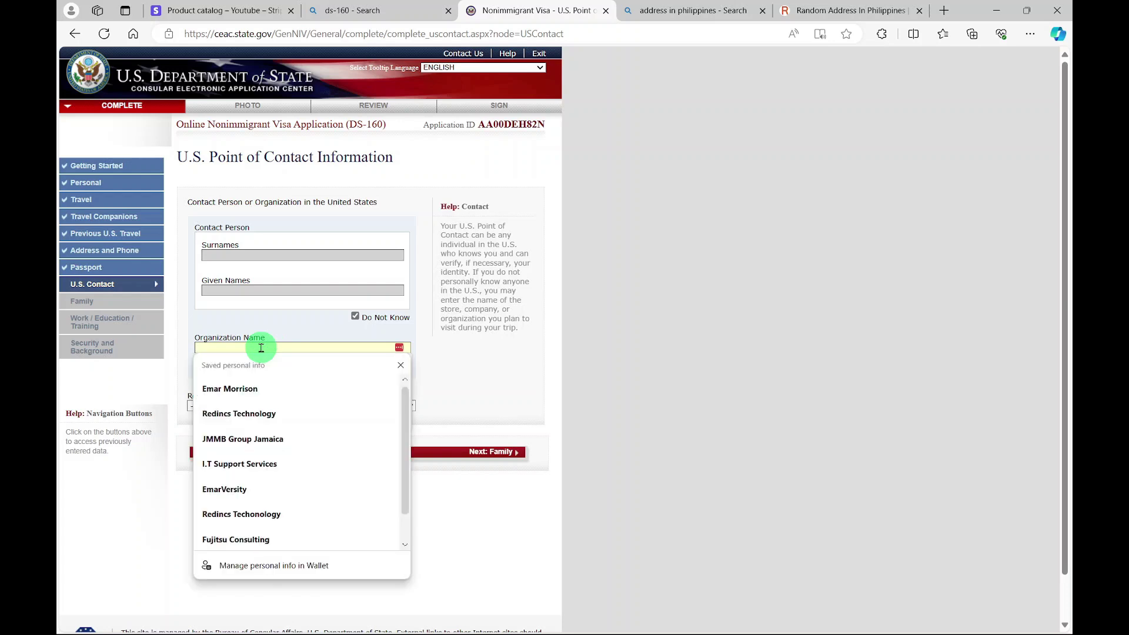
{"action": "left_click", "coordinate": [239, 414]}
{"action": "left_click", "coordinate": [382, 406]}
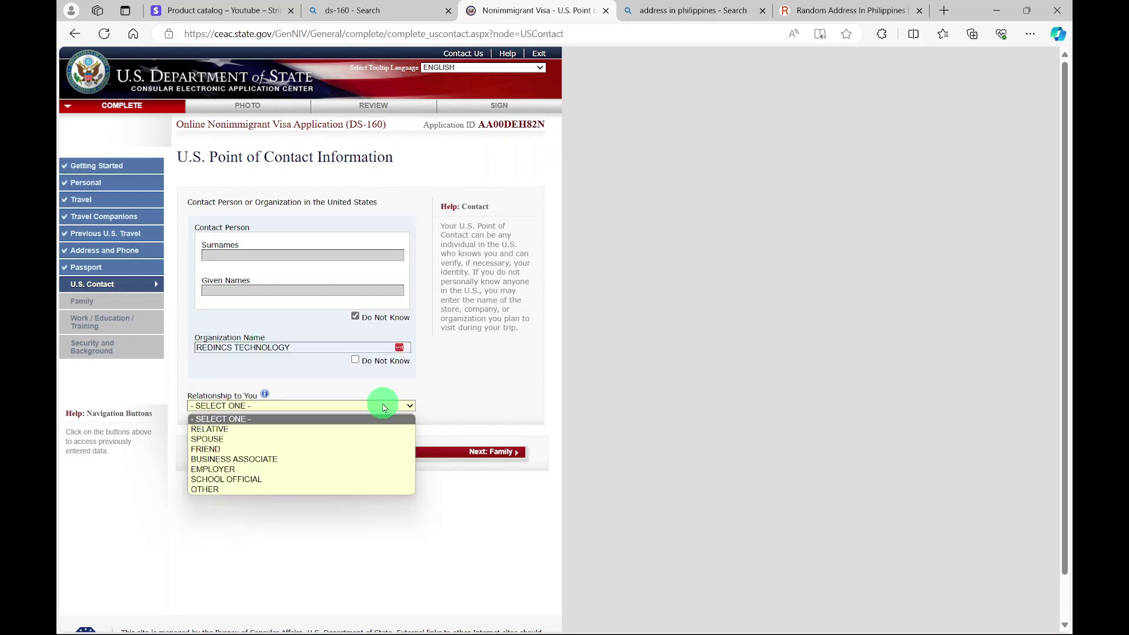
{"action": "left_click", "coordinate": [239, 492]}
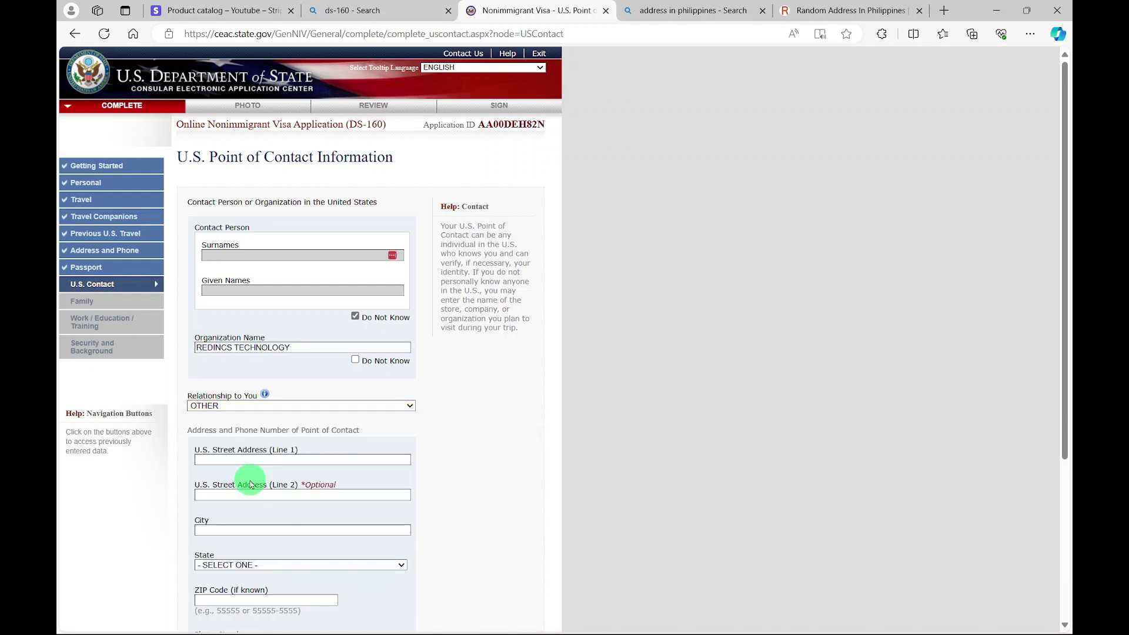
{"action": "scroll", "coordinate": [252, 441], "scroll_direction": "down", "scroll_amount": 2}
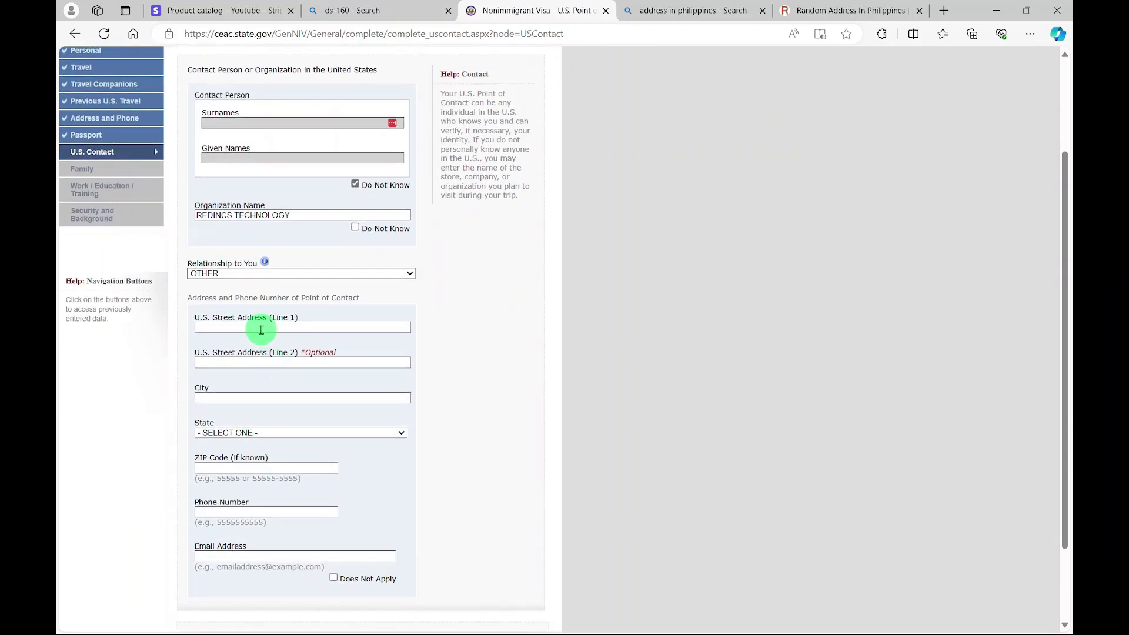
{"action": "left_click", "coordinate": [260, 327]}
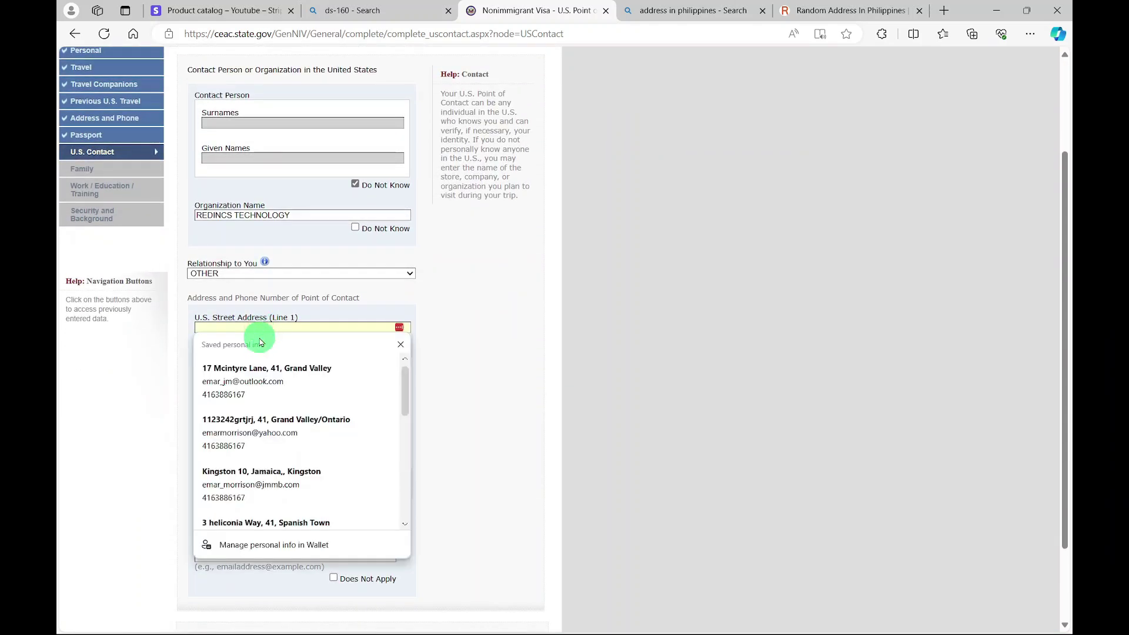
{"action": "left_click", "coordinate": [253, 524]}
{"action": "scroll", "coordinate": [457, 492], "scroll_direction": "down", "scroll_amount": 2}
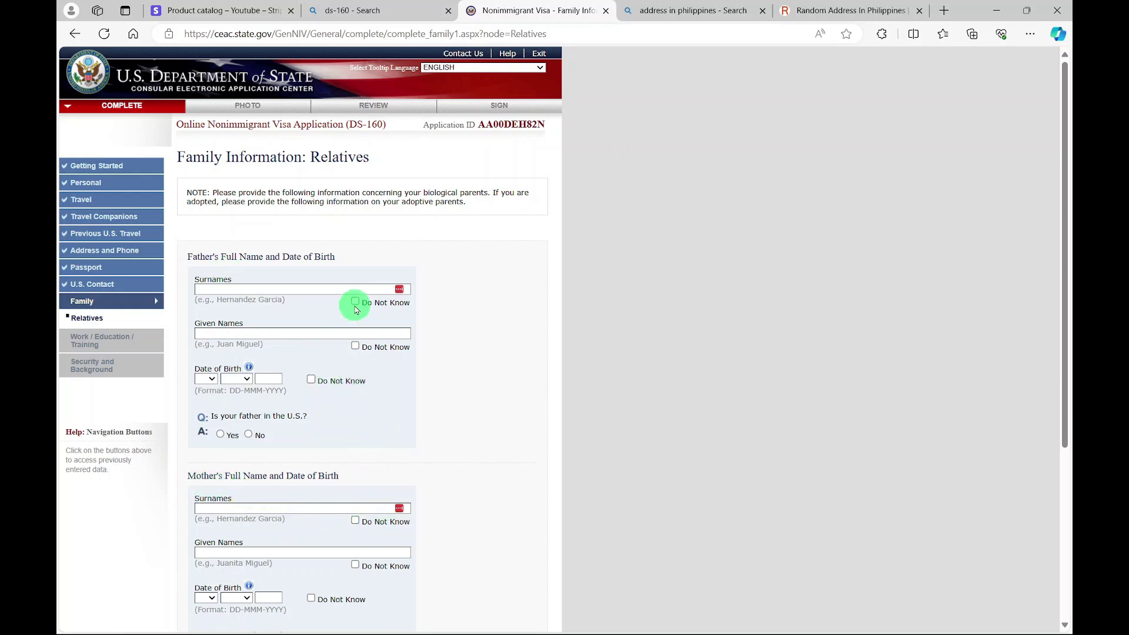
- Mark the father's and mother's names as Do Not Know and answer No to both U.S. relatives questions
{"action": "left_click", "coordinate": [355, 346]}
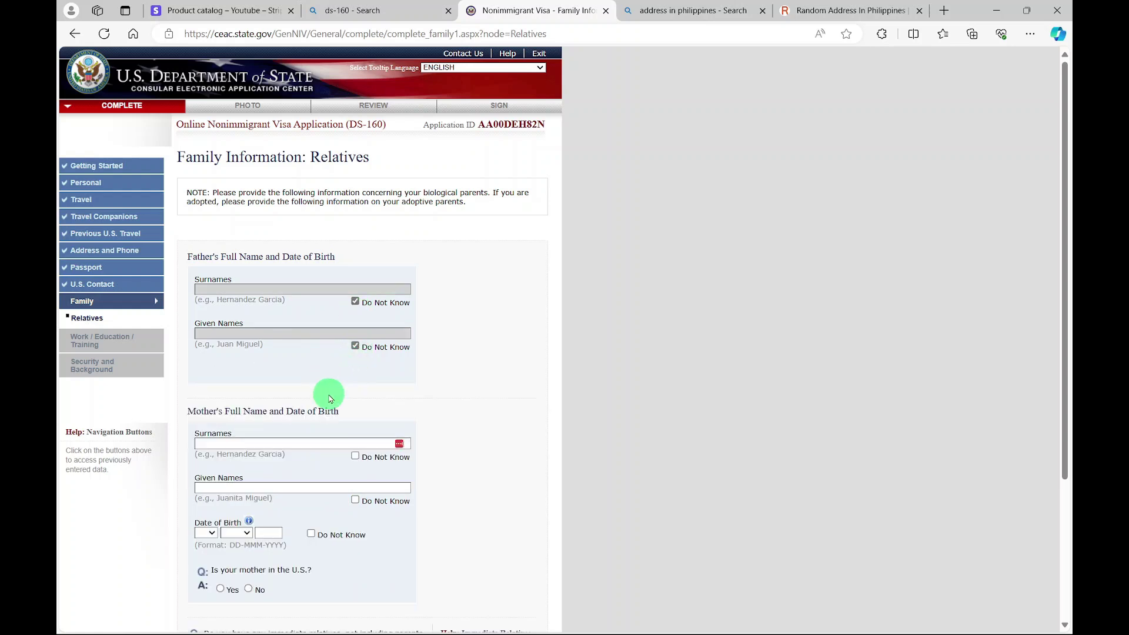
{"action": "scroll", "coordinate": [356, 421], "scroll_direction": "down", "scroll_amount": 1}
{"action": "left_click", "coordinate": [355, 447]}
{"action": "scroll", "coordinate": [356, 411], "scroll_direction": "down", "scroll_amount": 2}
{"action": "left_click", "coordinate": [355, 371]}
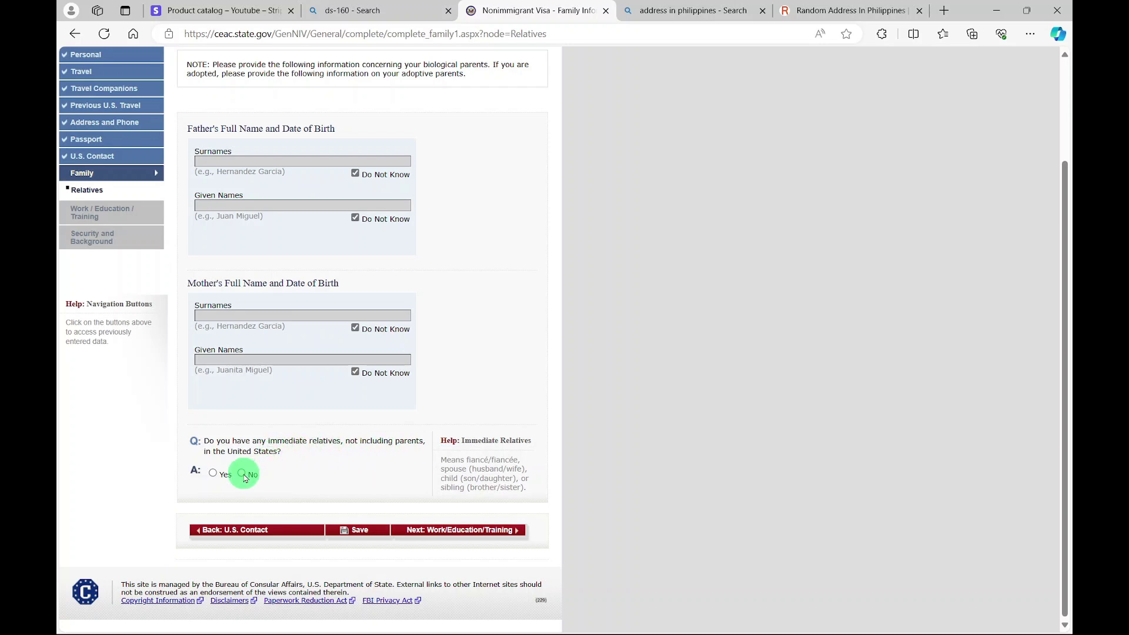
{"action": "left_click", "coordinate": [241, 474]}
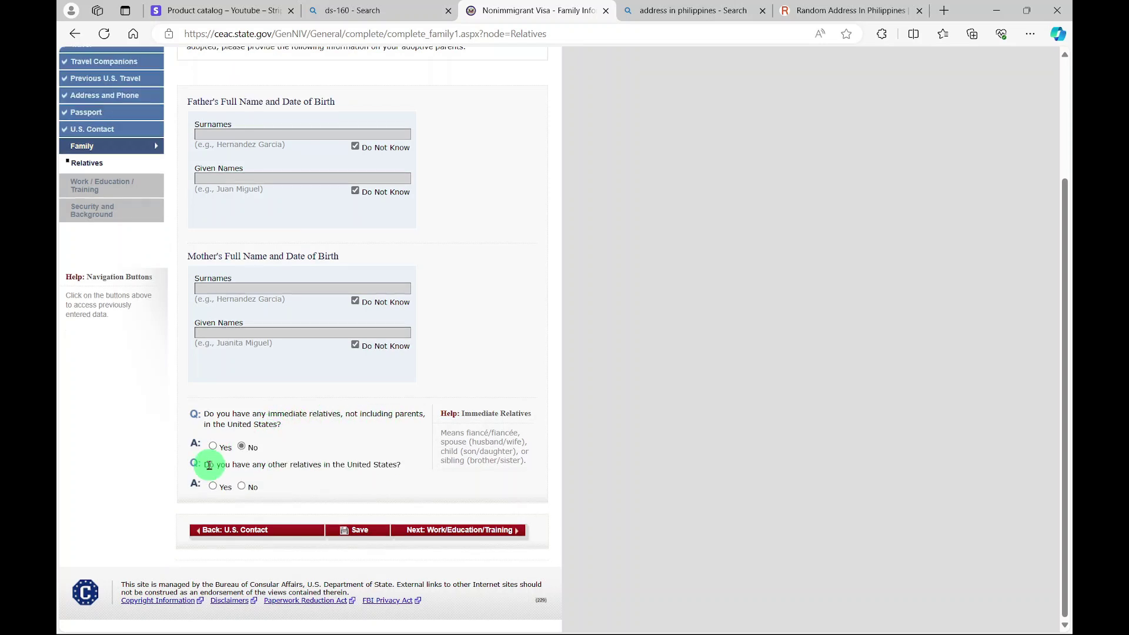
{"action": "left_click", "coordinate": [241, 487]}
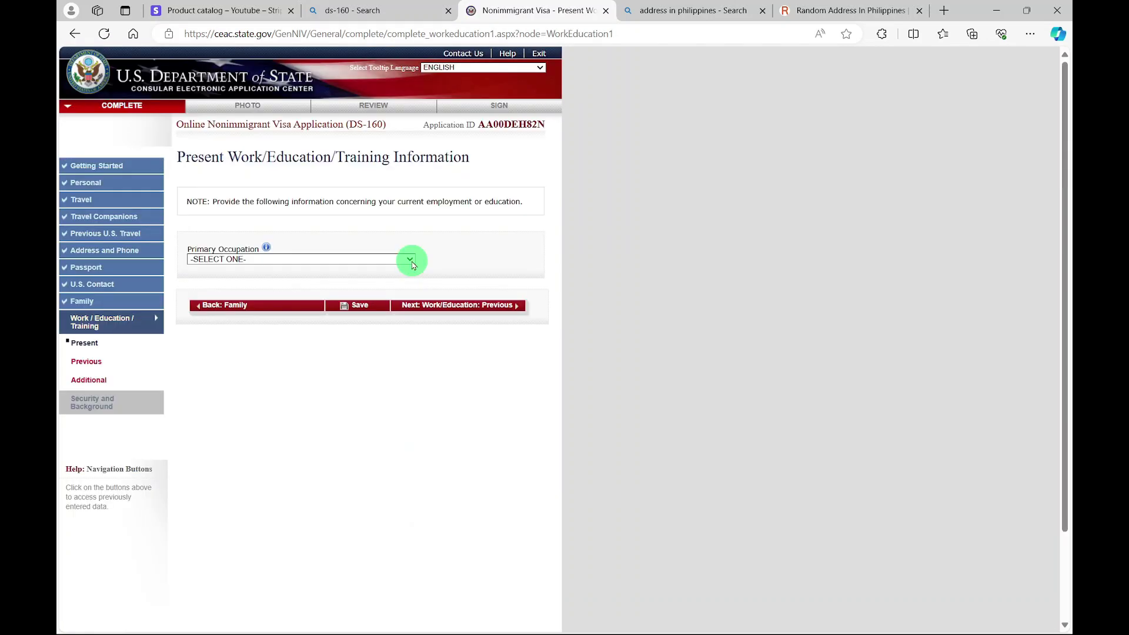
- Set the primary occupation to AGRICULTURE
{"action": "left_click", "coordinate": [412, 263]}
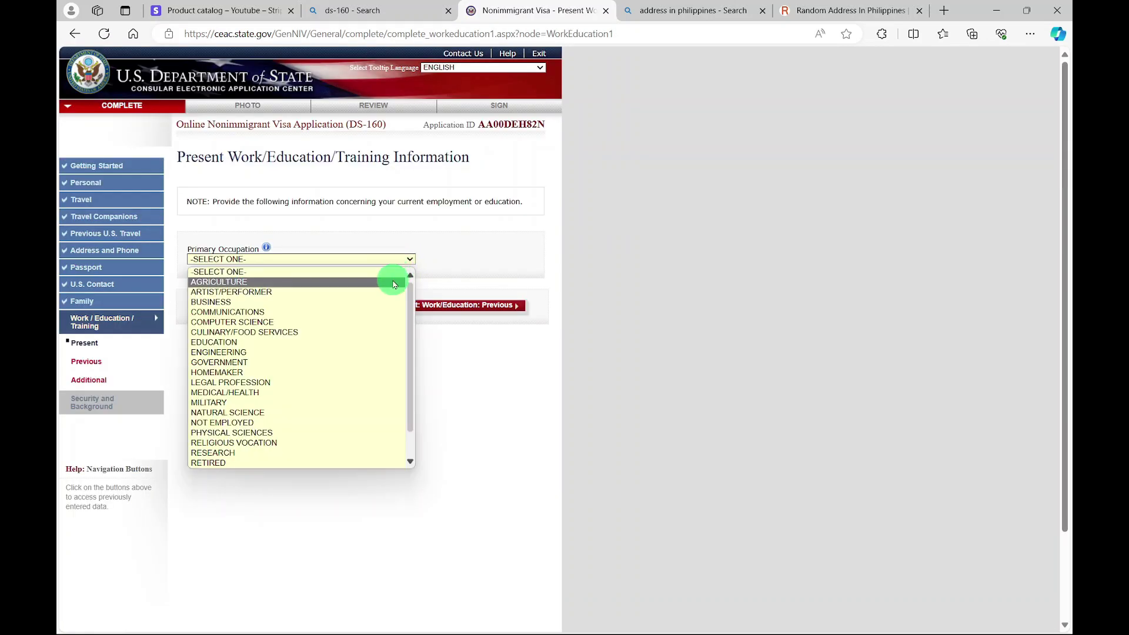
{"action": "left_click", "coordinate": [391, 279]}
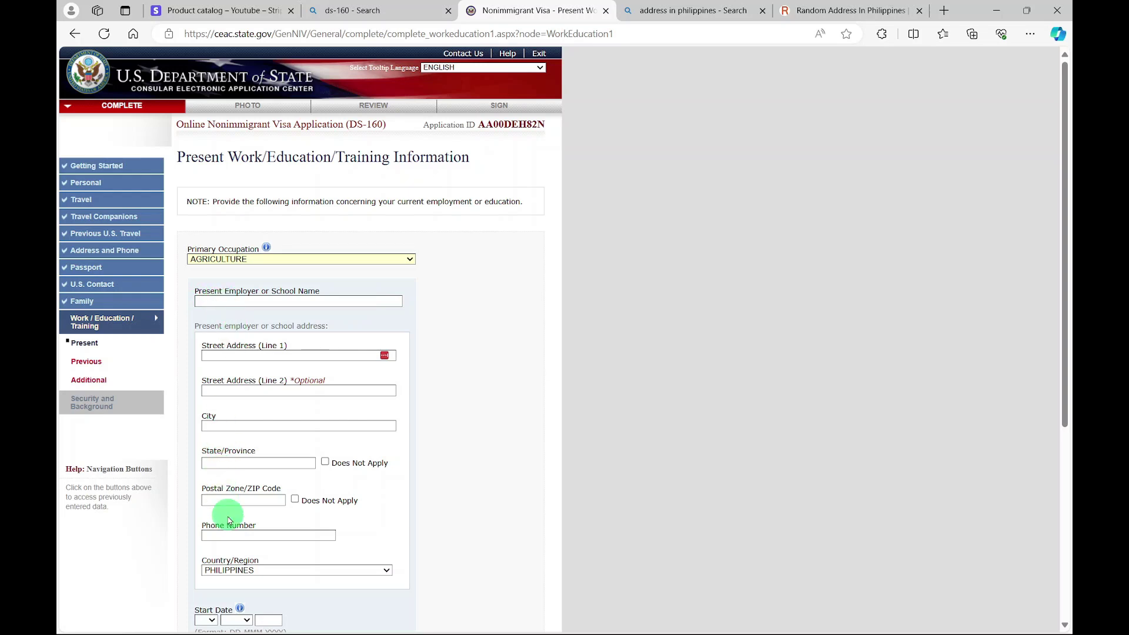
{"action": "scroll", "coordinate": [235, 497], "scroll_direction": "down", "scroll_amount": 2}
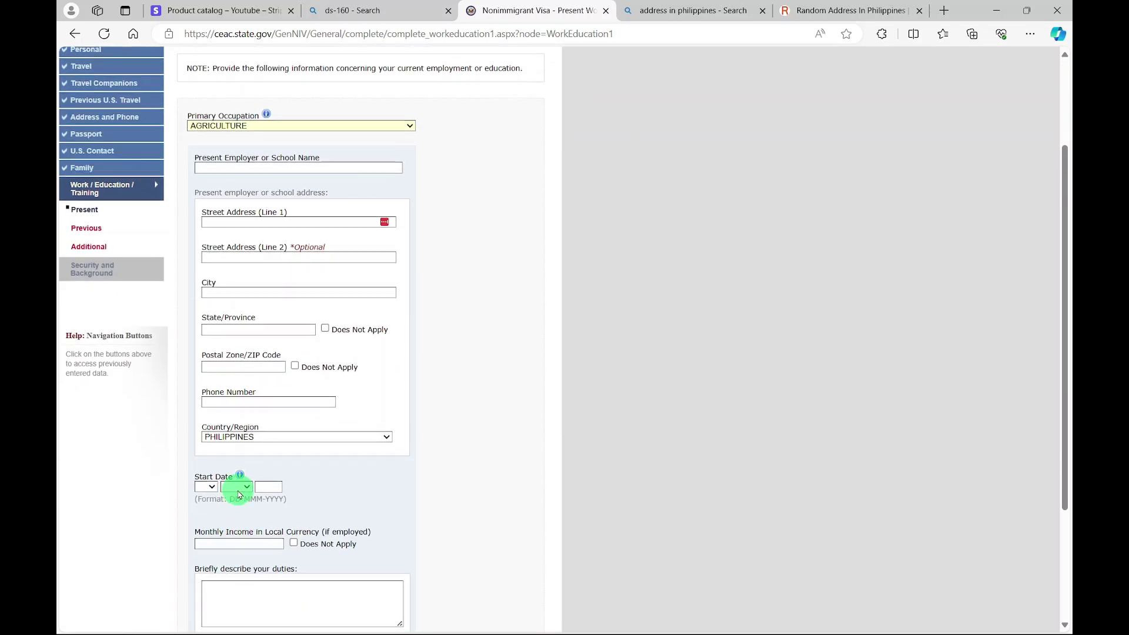
{"action": "scroll", "coordinate": [243, 482], "scroll_direction": "down", "scroll_amount": 2}
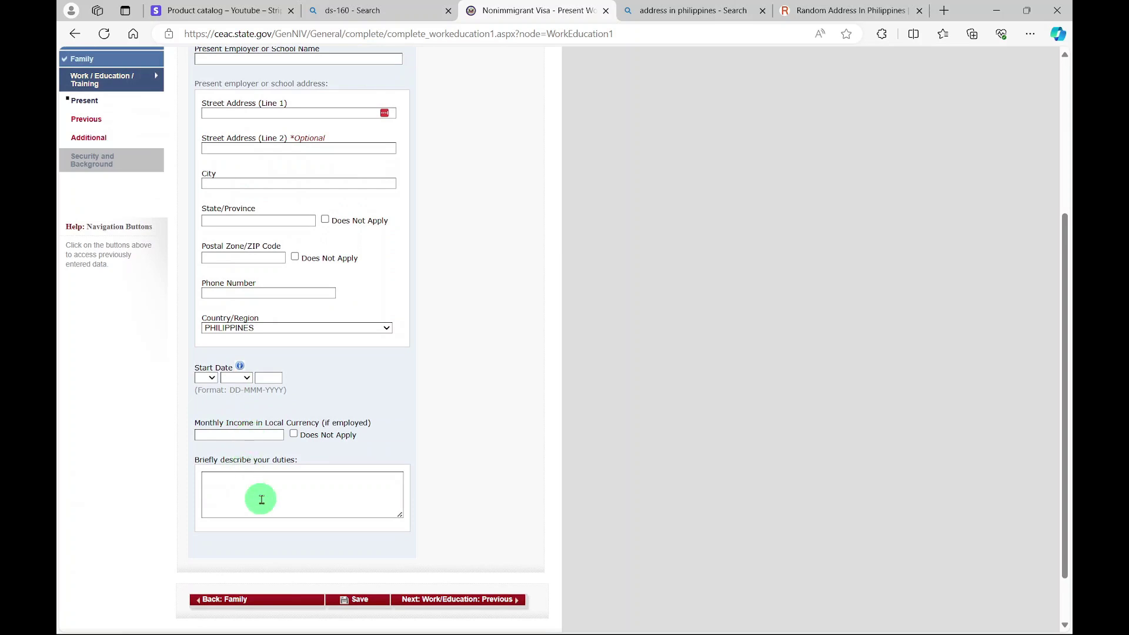
{"action": "scroll", "coordinate": [259, 497], "scroll_direction": "up", "scroll_amount": 2}
{"action": "scroll", "coordinate": [264, 502], "scroll_direction": "up", "scroll_amount": 2}
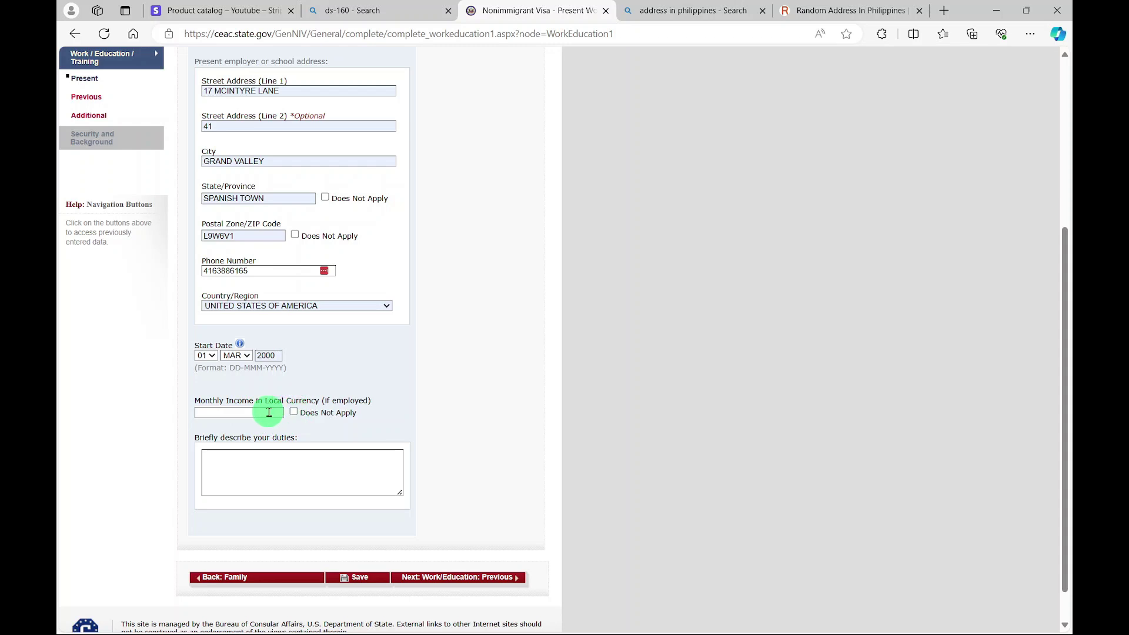
- Set monthly income to 200000 from autofill, enter duties 'PACK BOXES', and continue to previous work
{"action": "left_click", "coordinate": [268, 412]}
{"action": "left_click", "coordinate": [271, 452]}
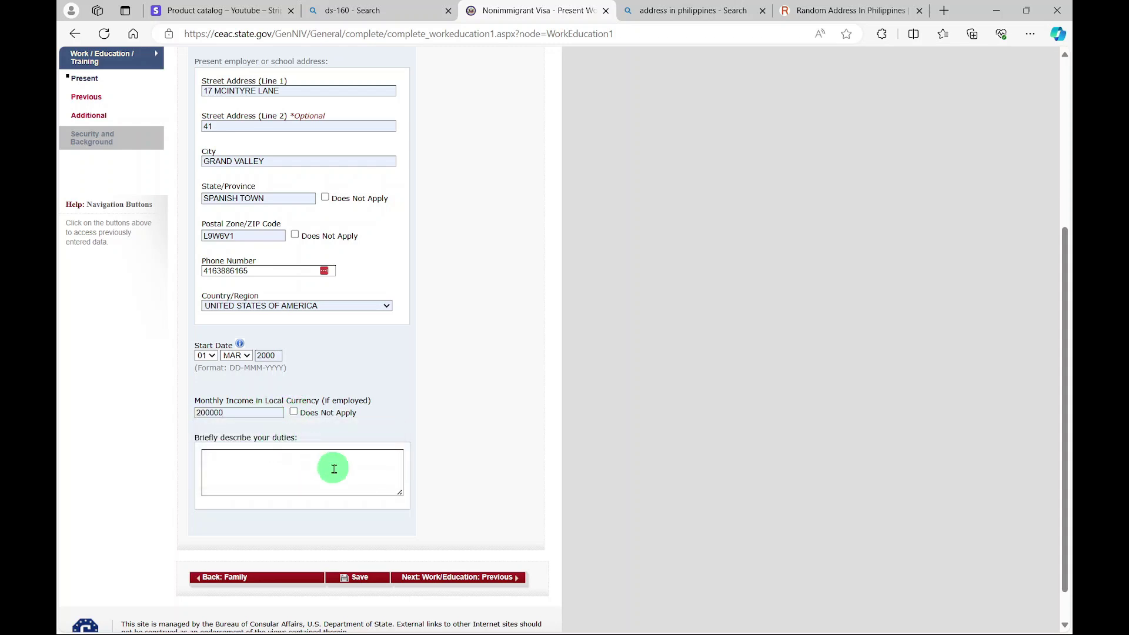
{"action": "left_click", "coordinate": [310, 462]}
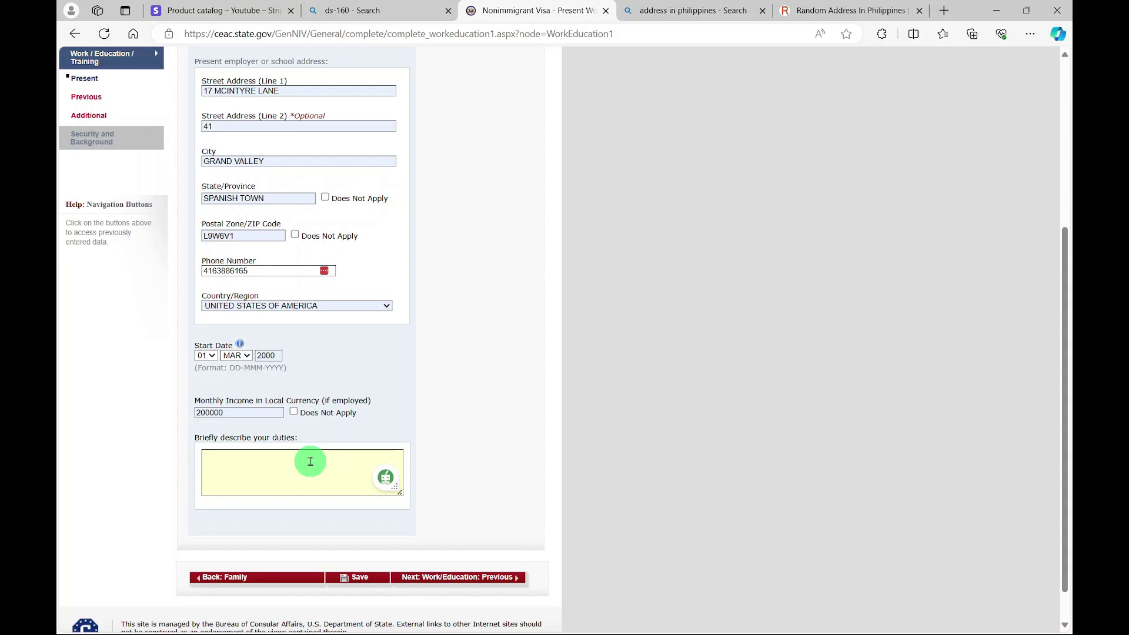
{"action": "type", "text": "PACK BOXES"}
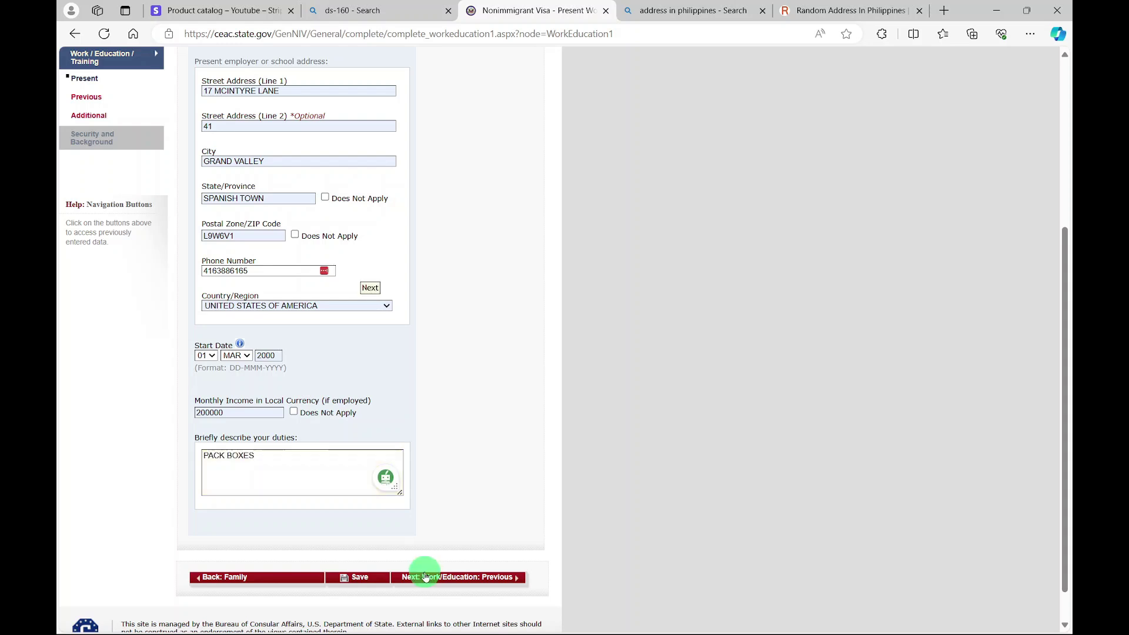
{"action": "left_click", "coordinate": [425, 578]}
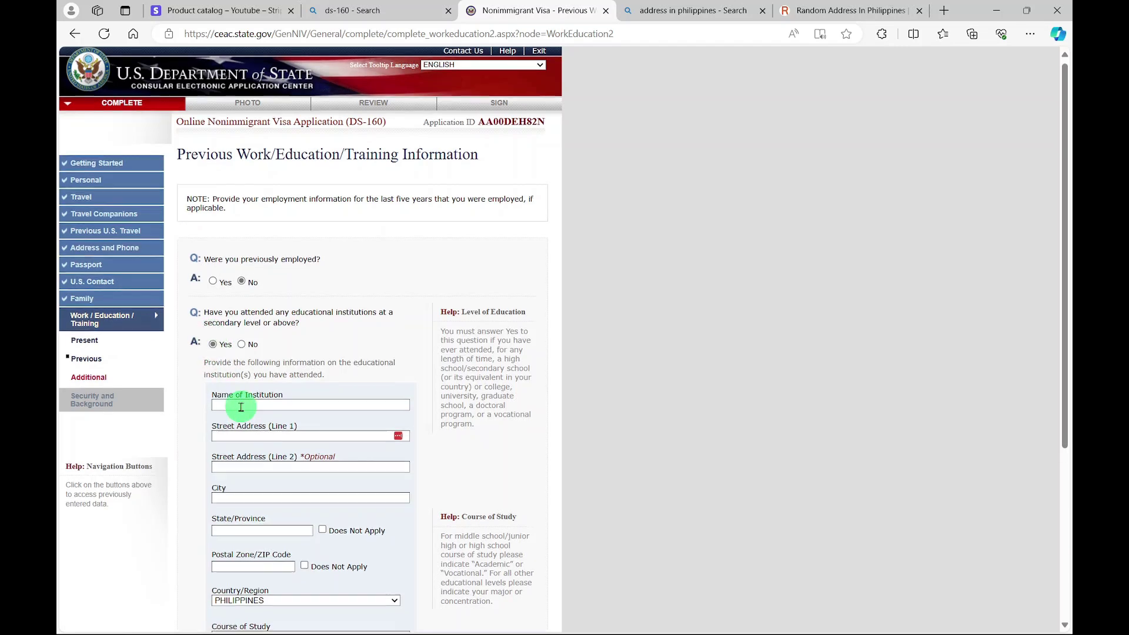
- Continue from the Previous Work/Education page to the Additional Work/Education/Training page
{"action": "scroll", "coordinate": [241, 405], "scroll_direction": "down", "scroll_amount": 4}
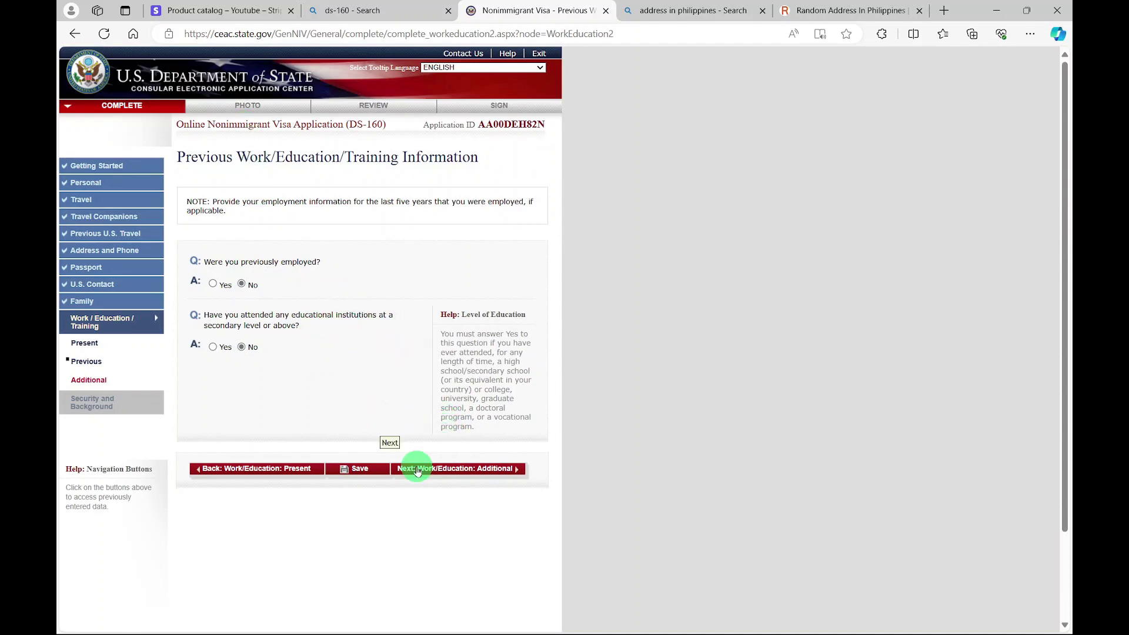
{"action": "left_click", "coordinate": [416, 469]}
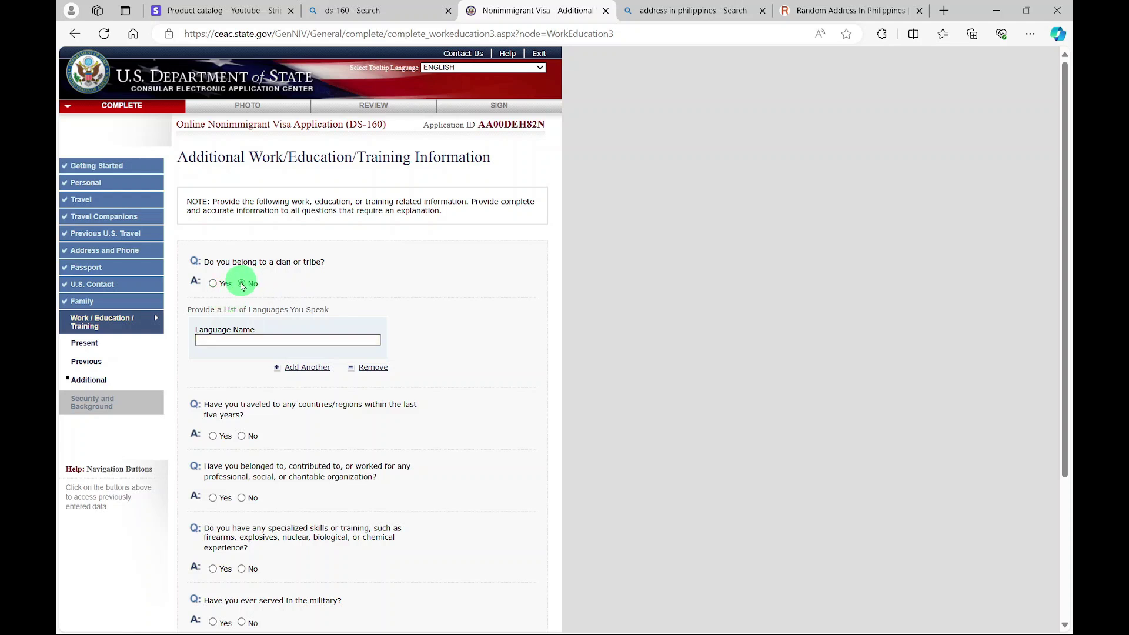
- Paste FILIPINO as the spoken language, answer No to five-year travel, and continue to Security Part 1
{"action": "left_click", "coordinate": [232, 340]}
{"action": "right_click", "coordinate": [232, 339]}
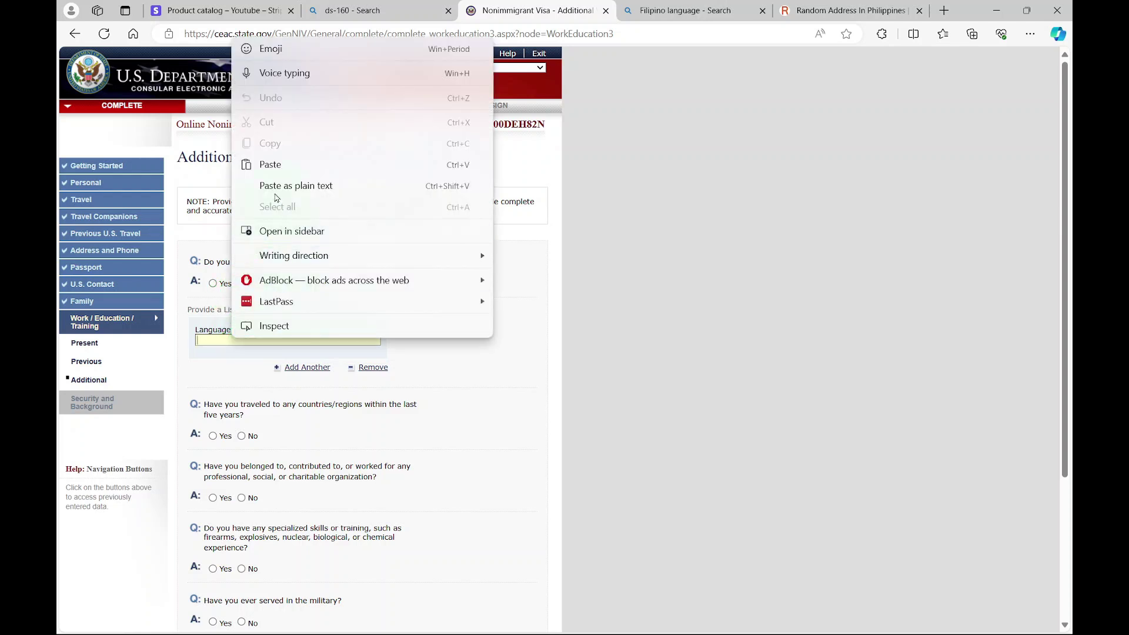
{"action": "left_click", "coordinate": [271, 164]}
{"action": "scroll", "coordinate": [265, 347], "scroll_direction": "down", "scroll_amount": 3}
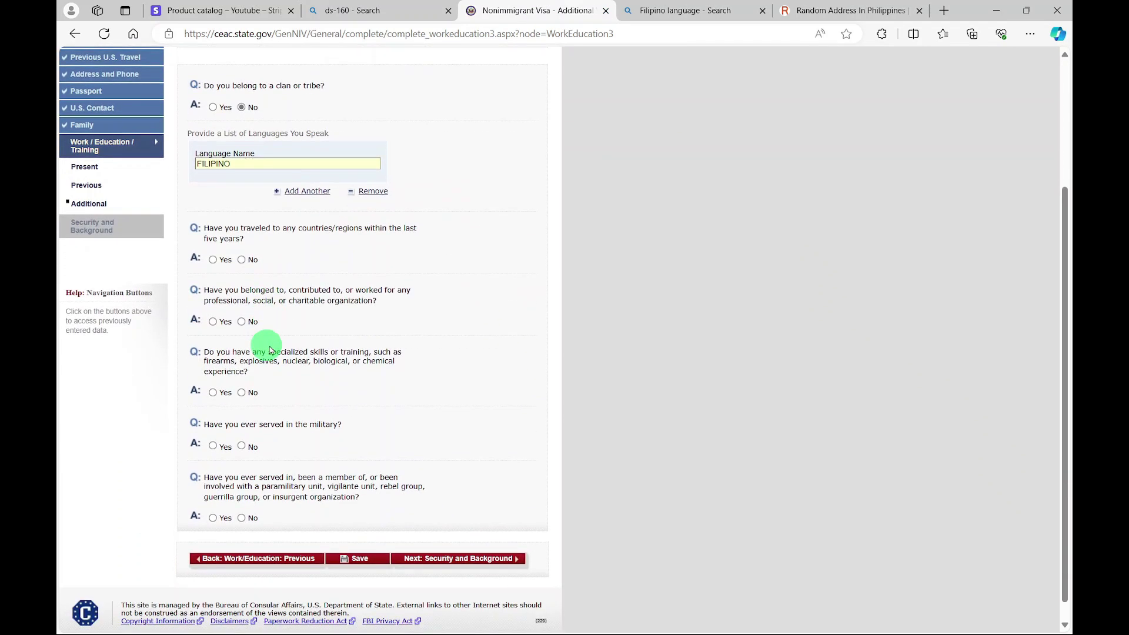
{"action": "left_click", "coordinate": [241, 260]}
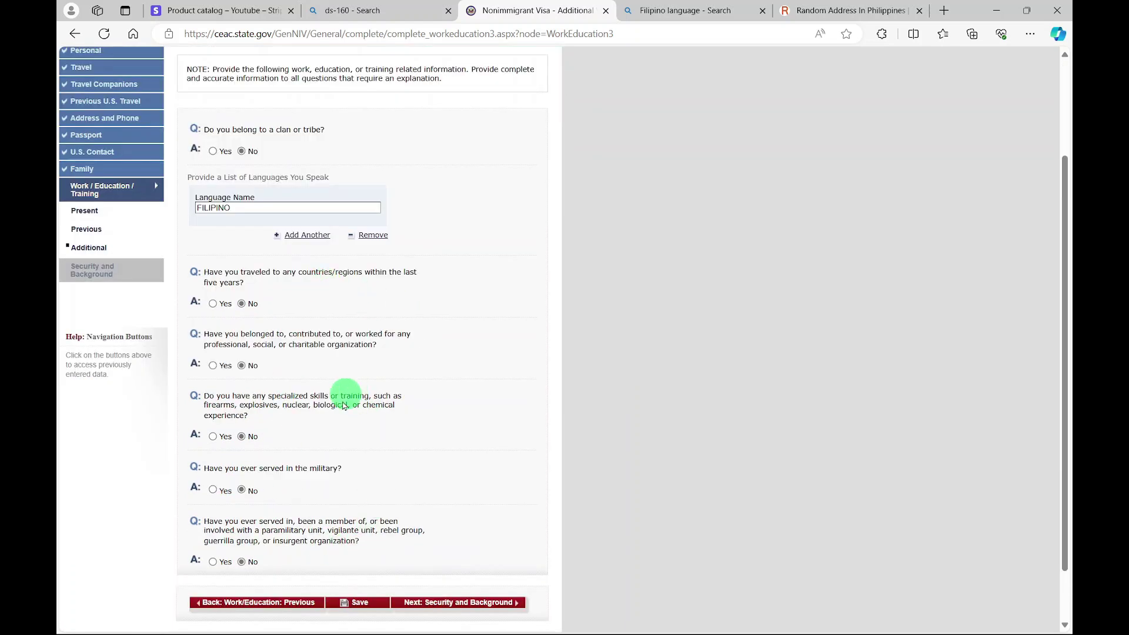
{"action": "left_click", "coordinate": [415, 604]}
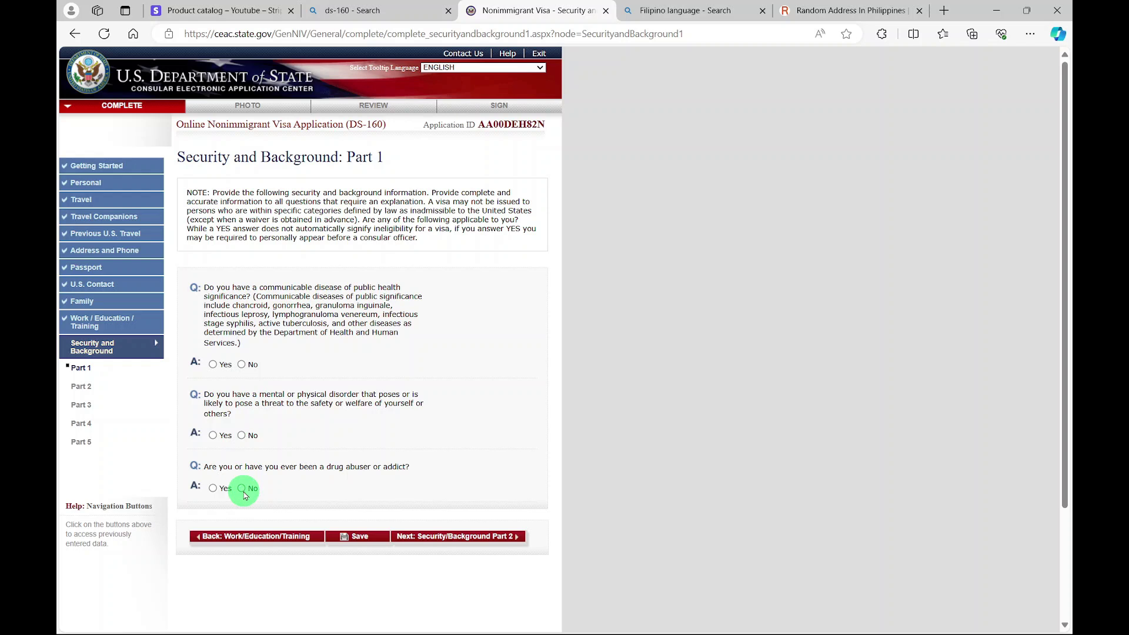
- Answer No to the Part 1 communicable disease, mental disorder and drug abuse questions
{"action": "left_click", "coordinate": [242, 365]}
{"action": "left_click", "coordinate": [242, 436]}
{"action": "left_click", "coordinate": [242, 489]}
{"action": "left_click", "coordinate": [454, 538]}
- Answer No to all Part 2 criminal questions and the Part 3 espionage question, reaching the photo step
{"action": "left_click", "coordinate": [242, 328]}
{"action": "left_click", "coordinate": [242, 391]}
{"action": "left_click", "coordinate": [241, 471]}
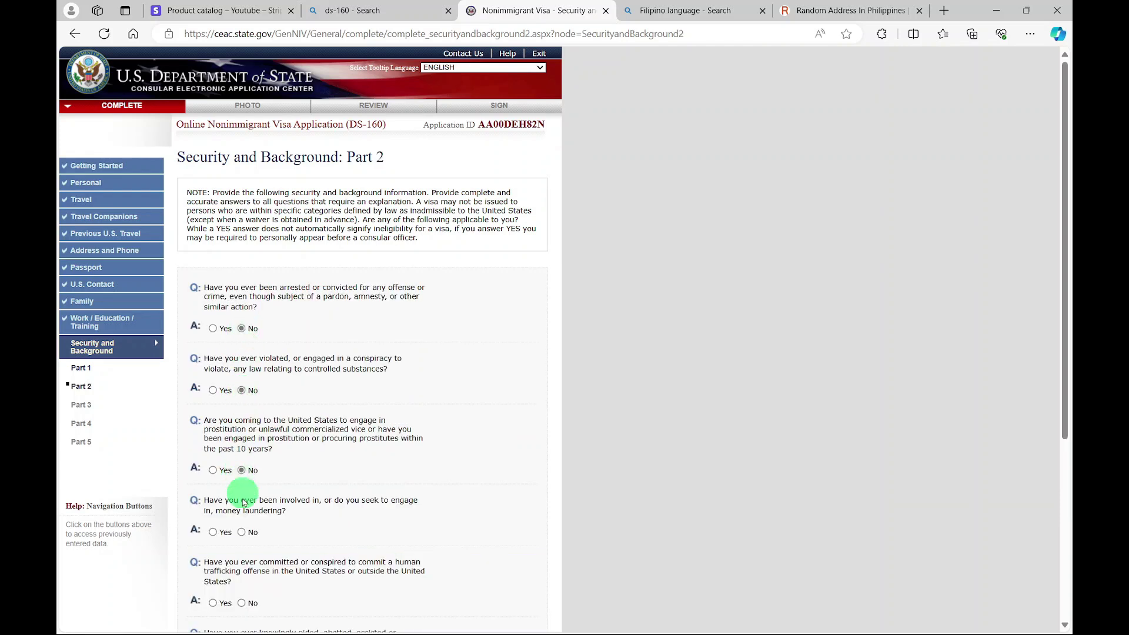
{"action": "left_click", "coordinate": [242, 532]}
{"action": "scroll", "coordinate": [244, 494], "scroll_direction": "down", "scroll_amount": 2}
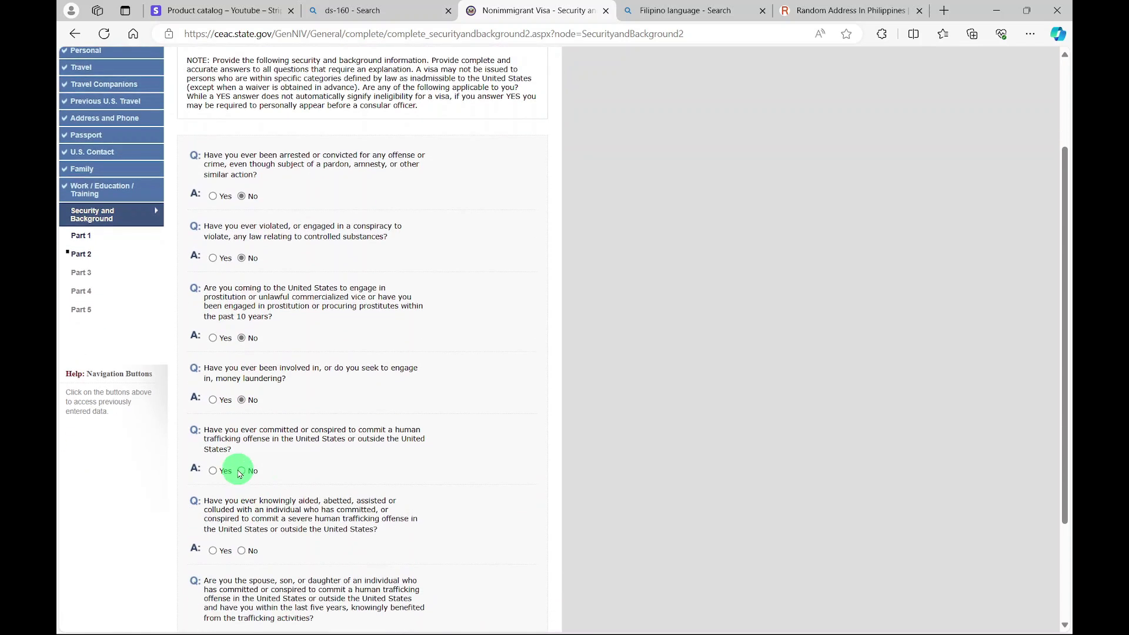
{"action": "left_click", "coordinate": [242, 470]}
{"action": "scroll", "coordinate": [246, 497], "scroll_direction": "down", "scroll_amount": 2}
{"action": "left_click", "coordinate": [242, 419]}
{"action": "left_click", "coordinate": [241, 507]}
{"action": "left_click", "coordinate": [444, 550]}
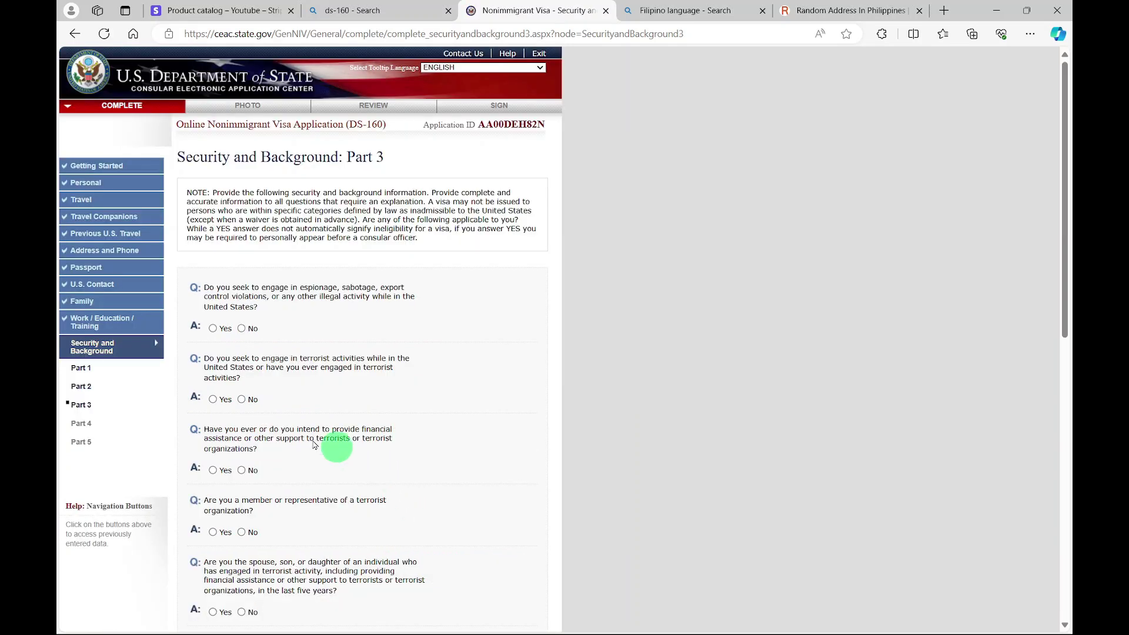
{"action": "left_click", "coordinate": [241, 328]}
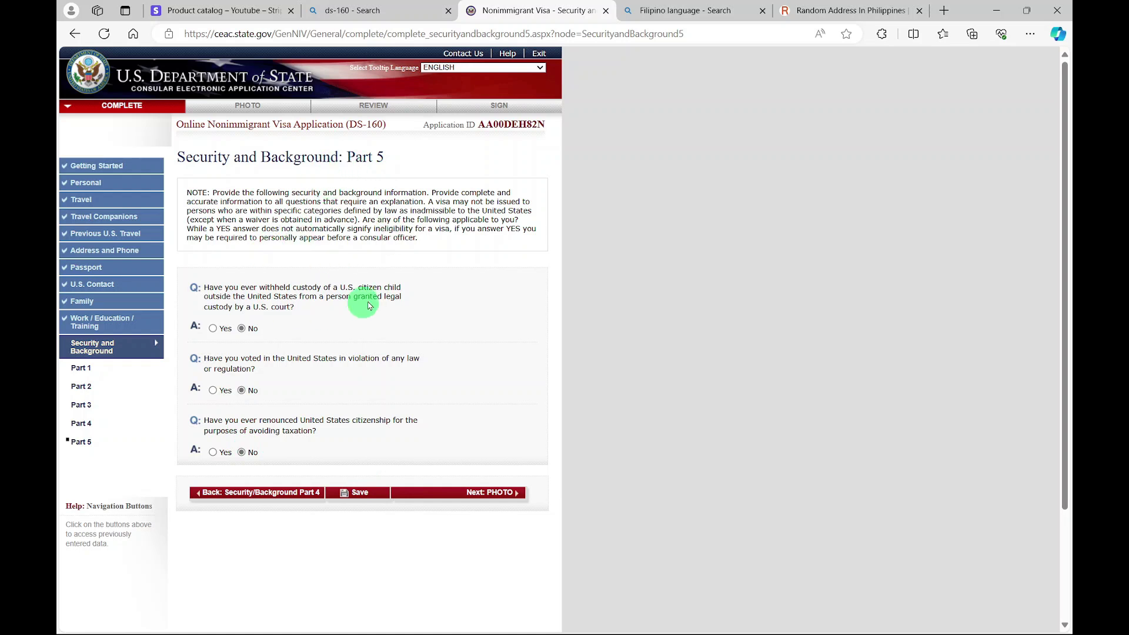
{"action": "left_click", "coordinate": [478, 497]}
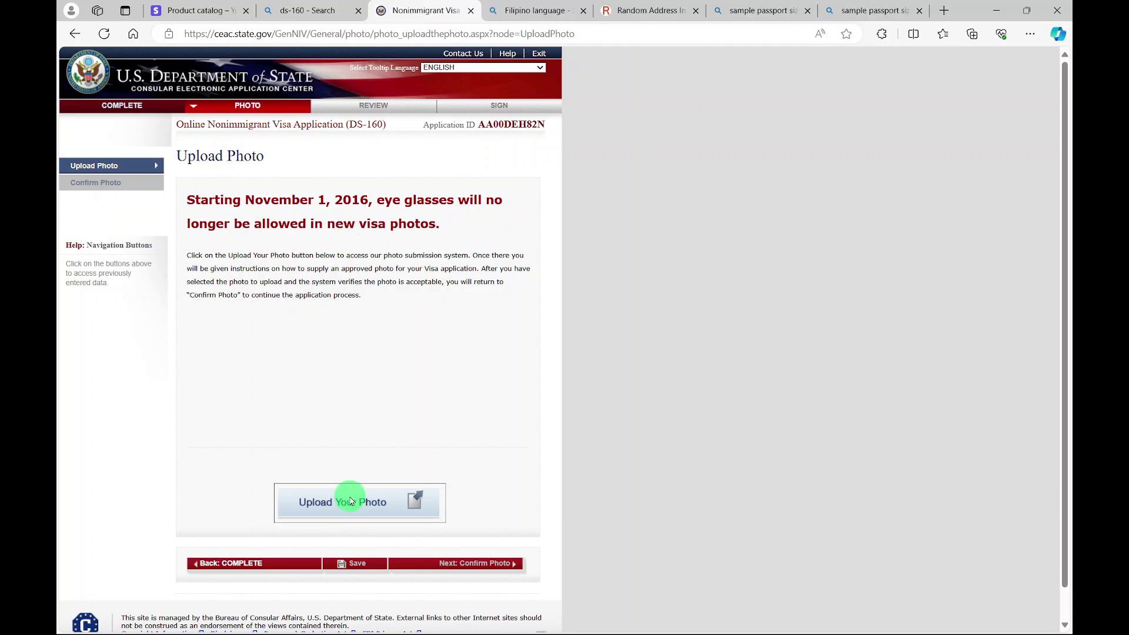
- Upload OIP.jpg, keep the photo after it passes the quality check, and proceed to review
{"action": "left_click", "coordinate": [353, 502]}
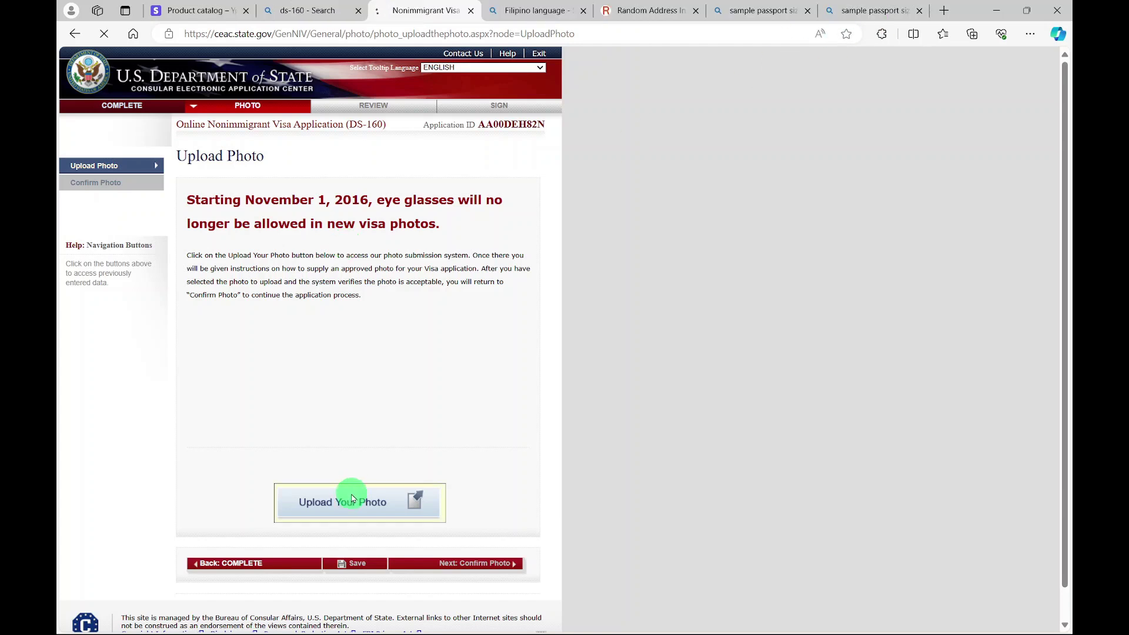
{"action": "left_click", "coordinate": [264, 428]}
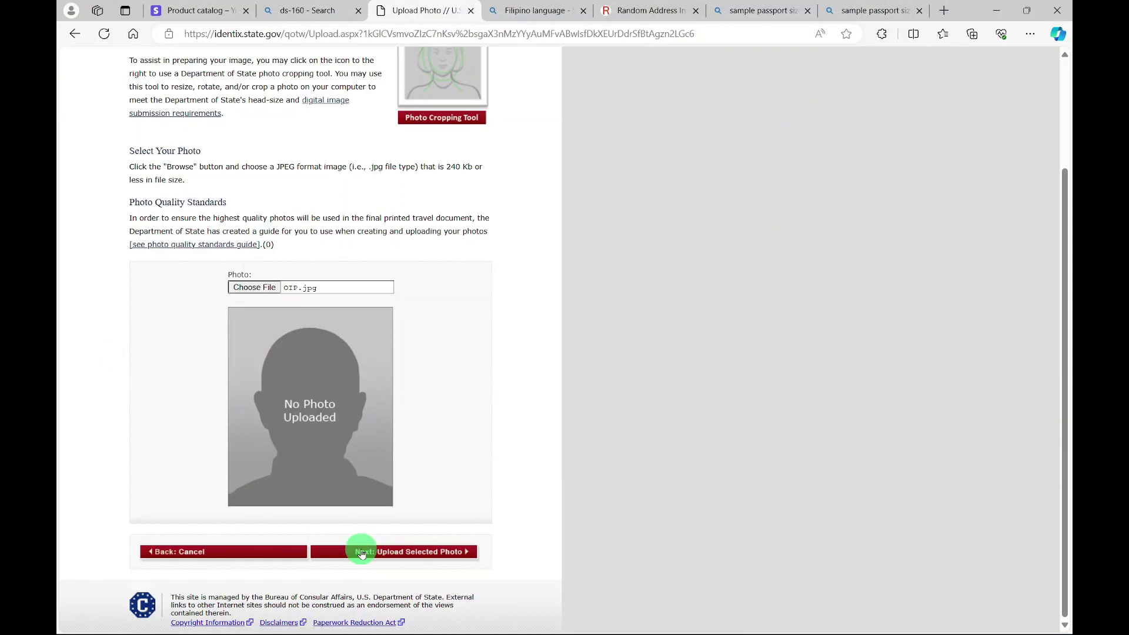
{"action": "left_click", "coordinate": [362, 553]}
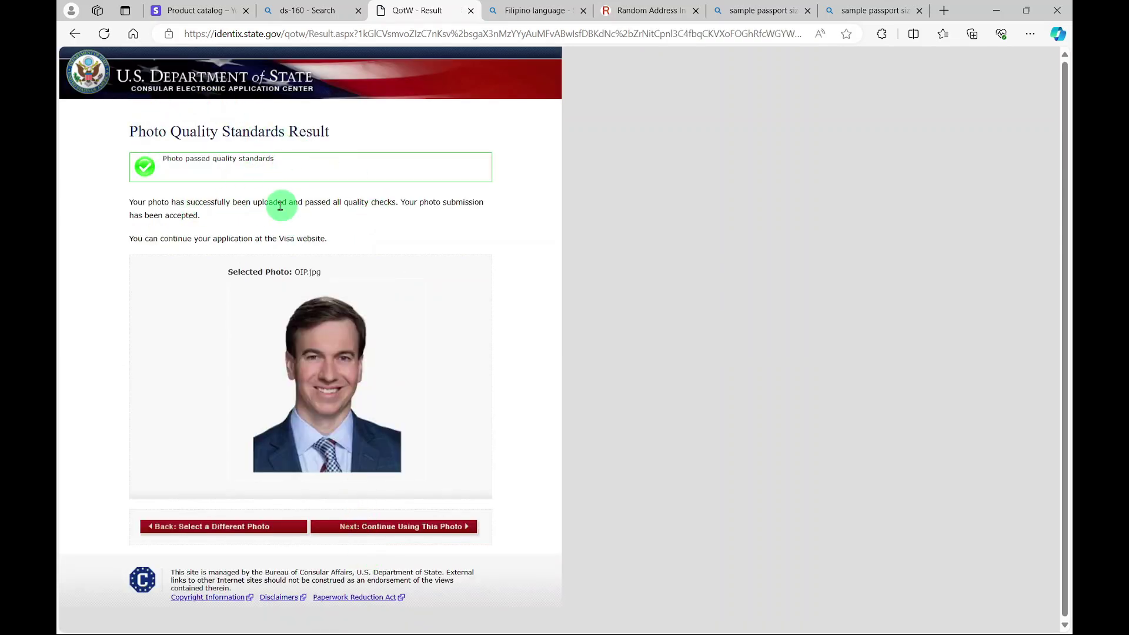
{"action": "left_click", "coordinate": [388, 529]}
{"action": "left_click", "coordinate": [463, 565]}
- Leave the photo page and review the personal, address, phone, passport and travel sections
{"action": "key", "text": "Return"}
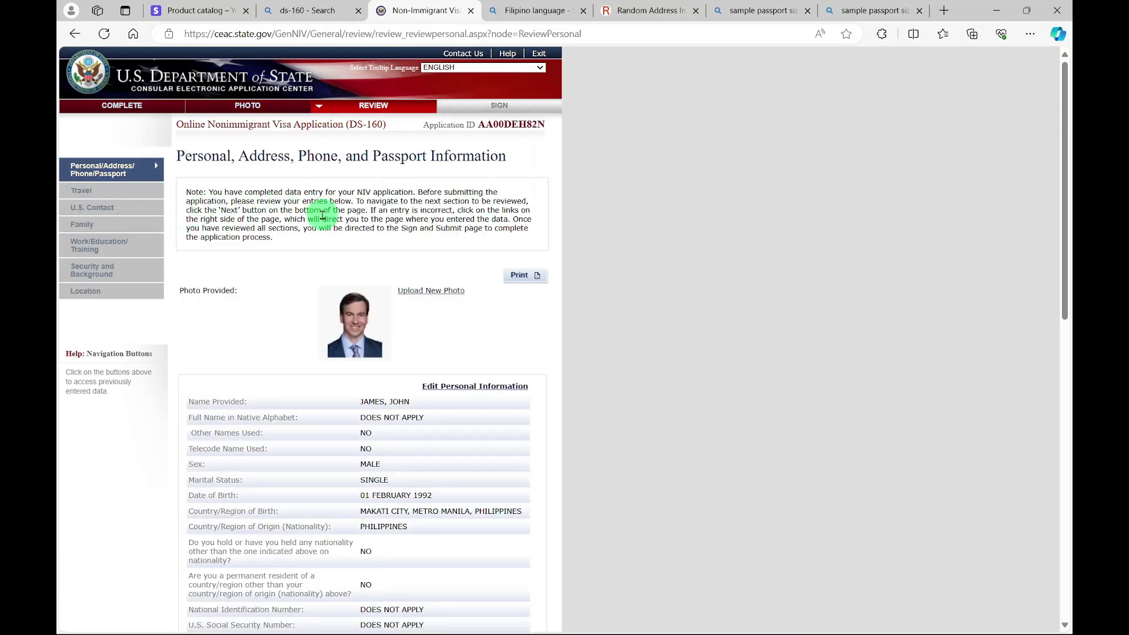
{"action": "scroll", "coordinate": [322, 216], "scroll_direction": "down", "scroll_amount": 4}
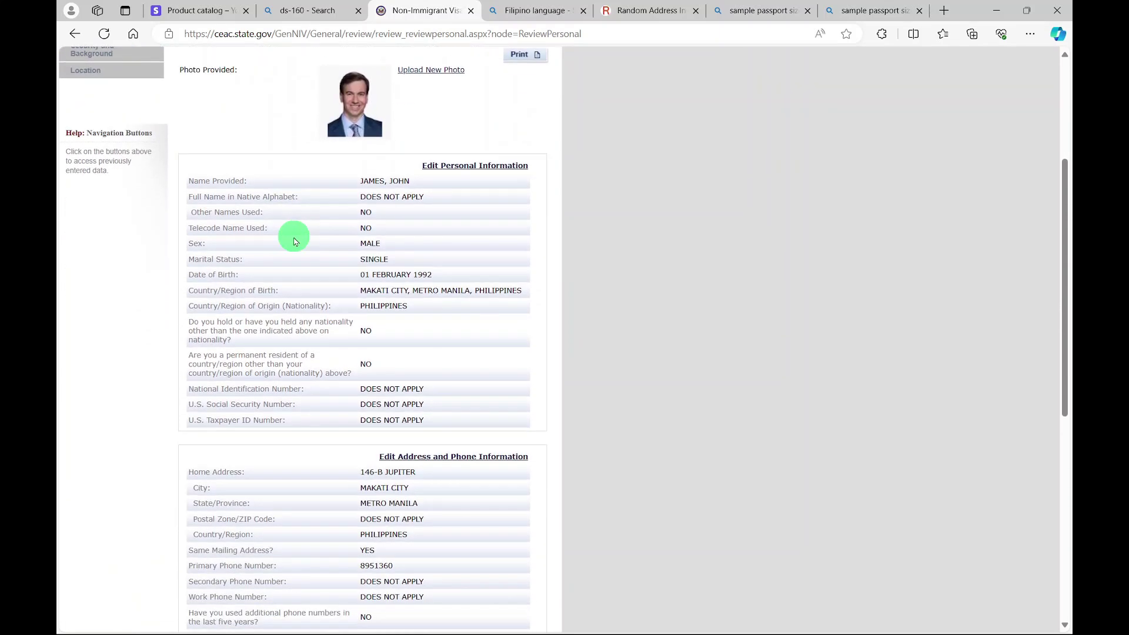
{"action": "scroll", "coordinate": [294, 241], "scroll_direction": "down", "scroll_amount": 8}
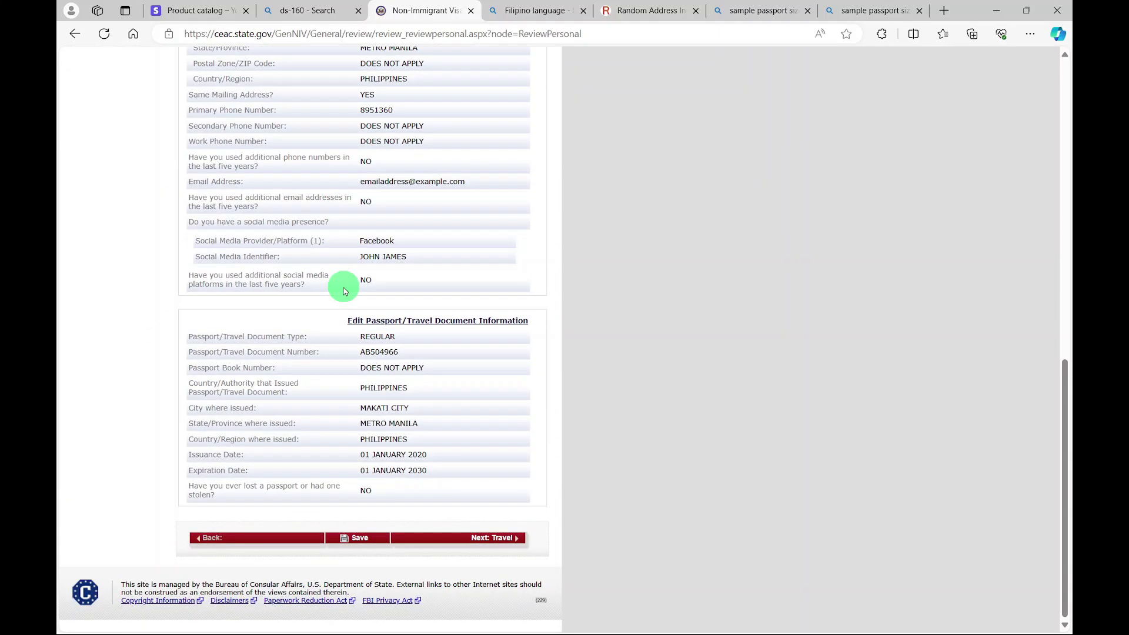
{"action": "left_click", "coordinate": [483, 540]}
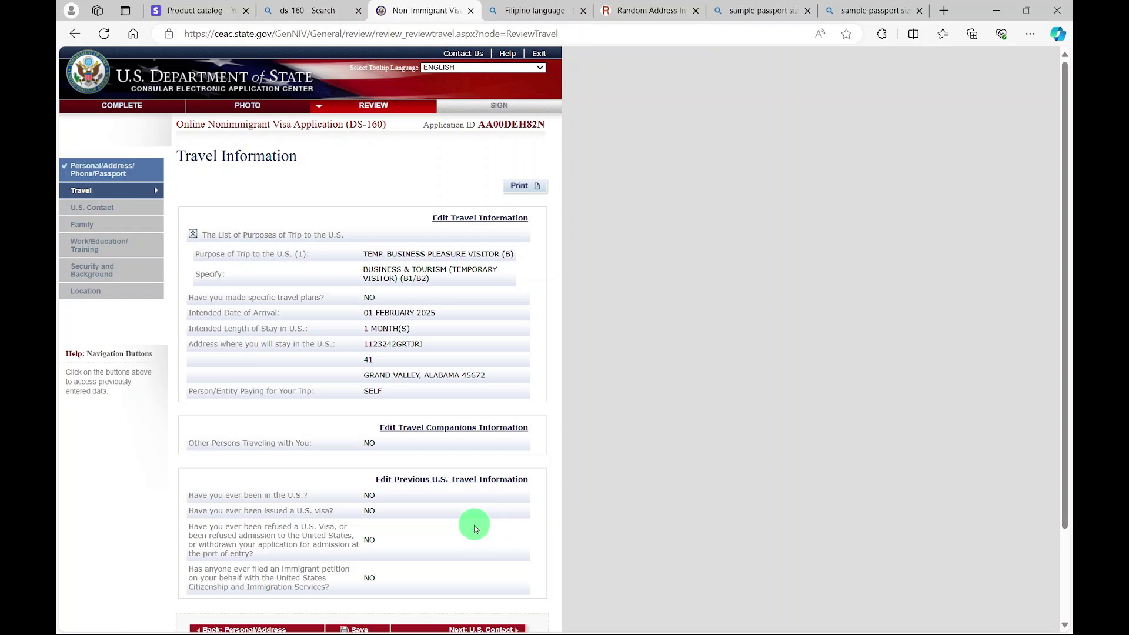
{"action": "scroll", "coordinate": [475, 527], "scroll_direction": "down", "scroll_amount": 2}
{"action": "left_click", "coordinate": [481, 518]}
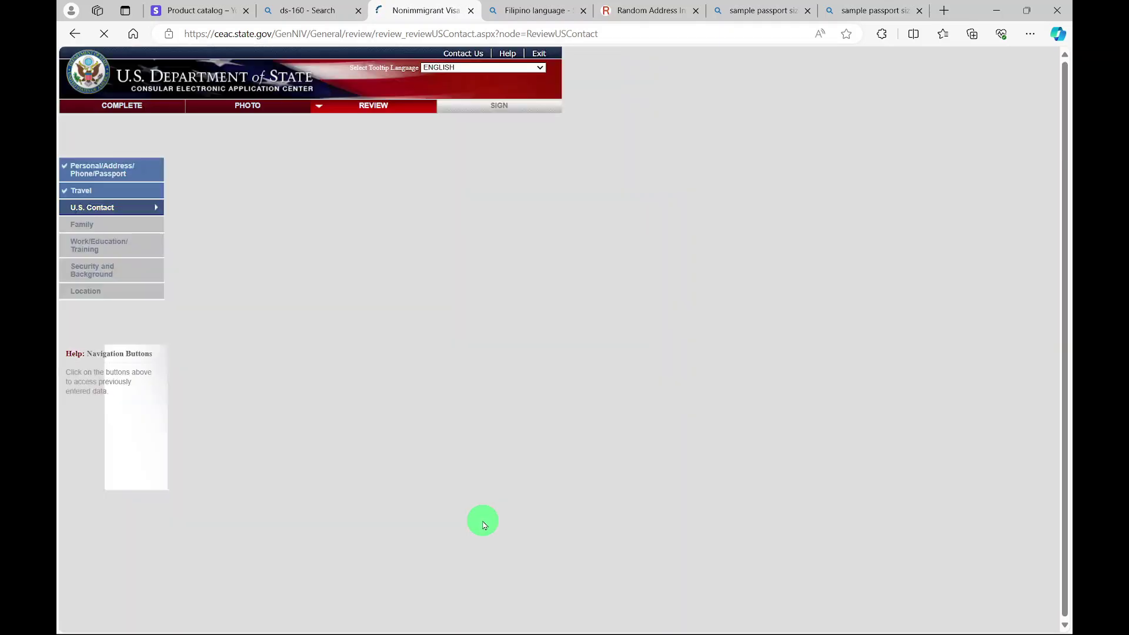
- Review the U.S. contact, family, work/education, security and location sections through to Sign and Submit
{"action": "left_click", "coordinate": [486, 381]}
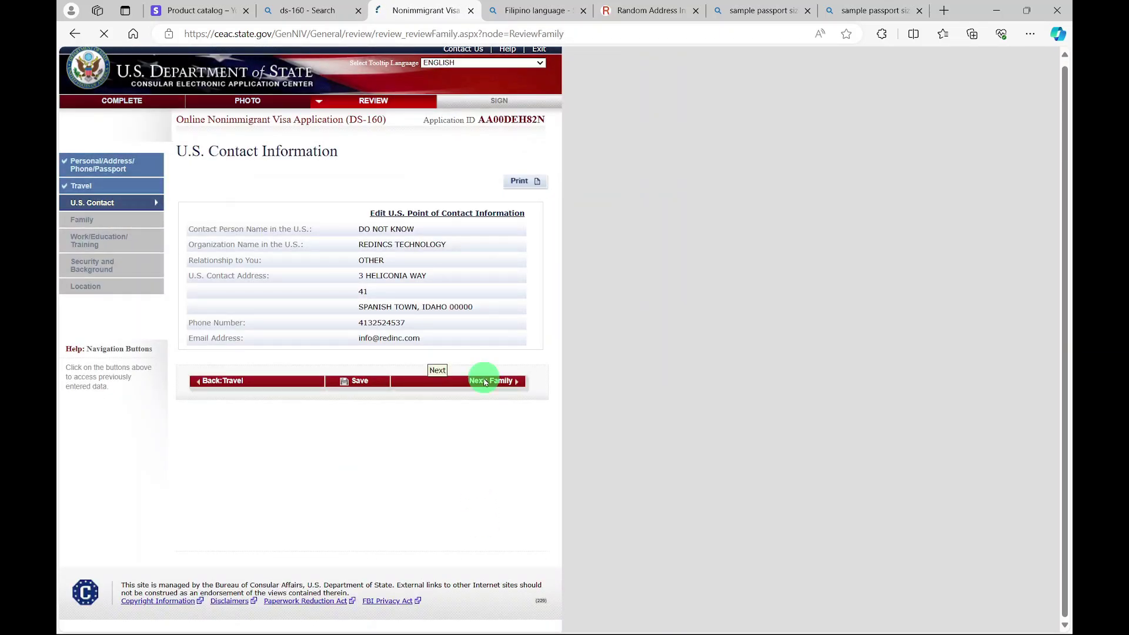
{"action": "left_click", "coordinate": [473, 373]}
{"action": "scroll", "coordinate": [449, 521], "scroll_direction": "down", "scroll_amount": 10}
{"action": "left_click", "coordinate": [449, 522]}
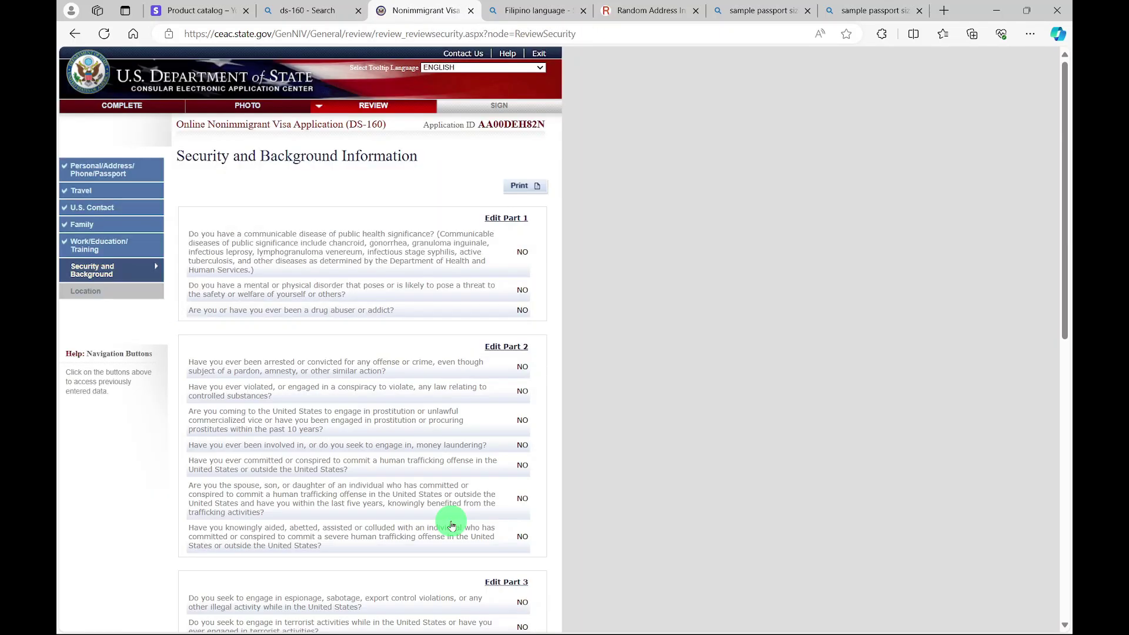
{"action": "scroll", "coordinate": [451, 471], "scroll_direction": "down", "scroll_amount": 1}
{"action": "scroll", "coordinate": [451, 471], "scroll_direction": "down", "scroll_amount": 9}
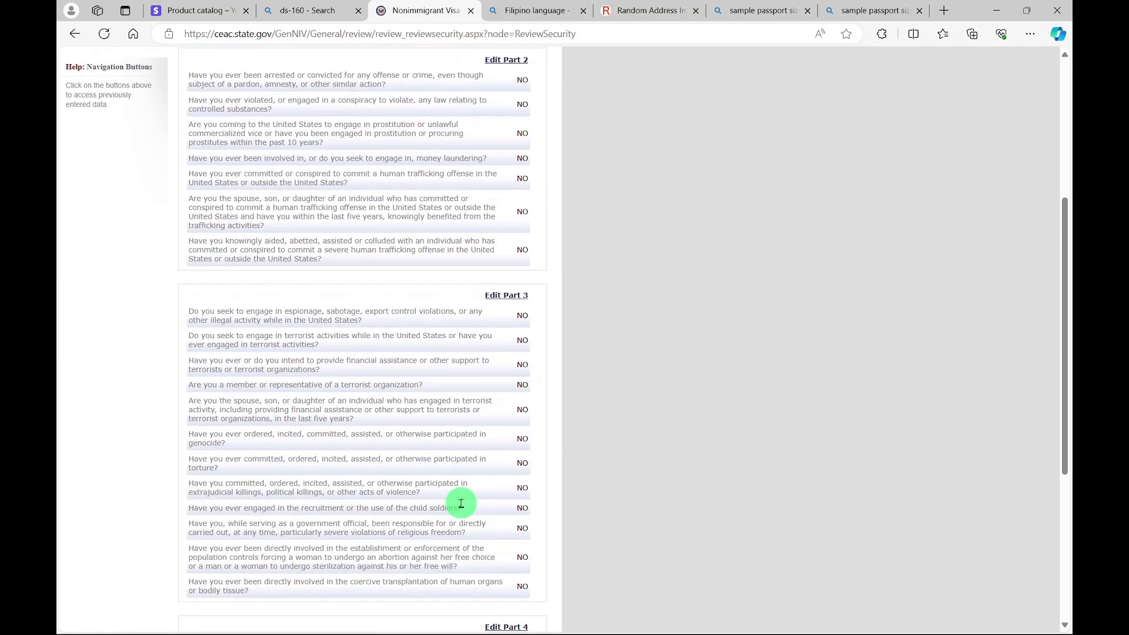
{"action": "left_click", "coordinate": [473, 520]}
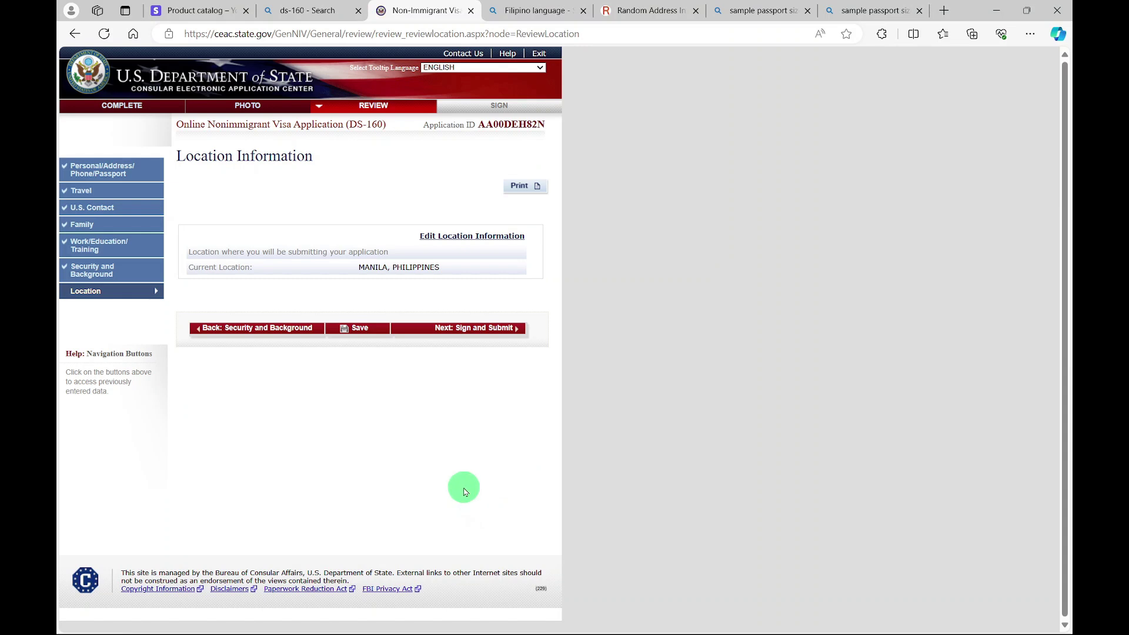
{"action": "left_click", "coordinate": [452, 330]}
{"action": "scroll", "coordinate": [436, 341], "scroll_direction": "down", "scroll_amount": 8}
{"action": "scroll", "coordinate": [430, 344], "scroll_direction": "down", "scroll_amount": 4}
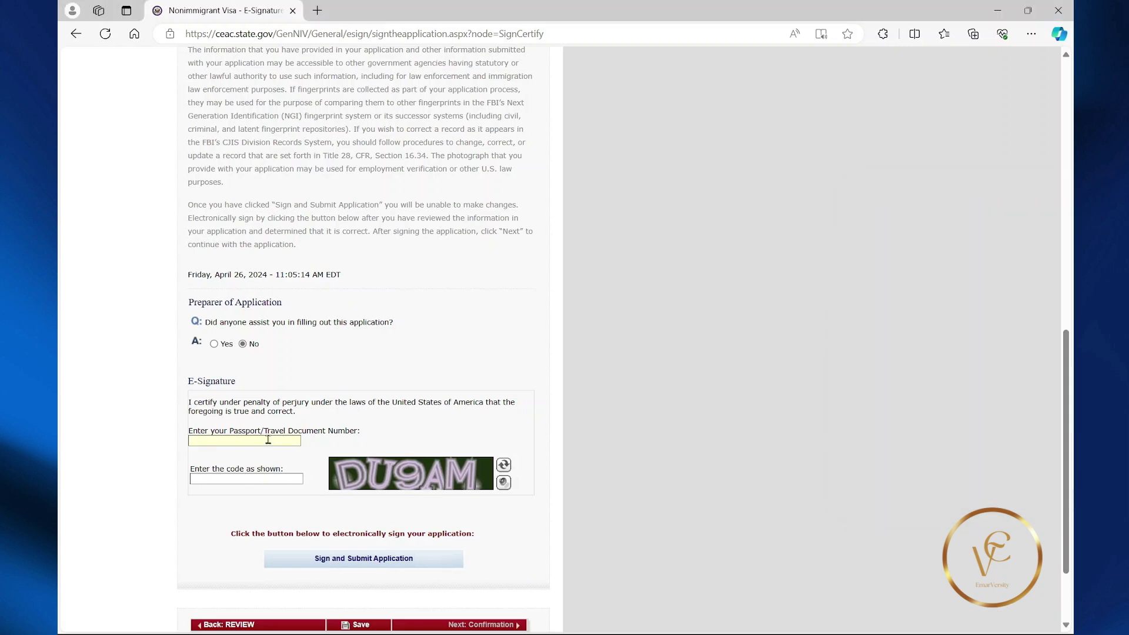
- Paste the passport number, enter the verification code, sign and submit, and open the confirmation page
{"action": "right_click", "coordinate": [268, 441]}
{"action": "left_click", "coordinate": [293, 274]}
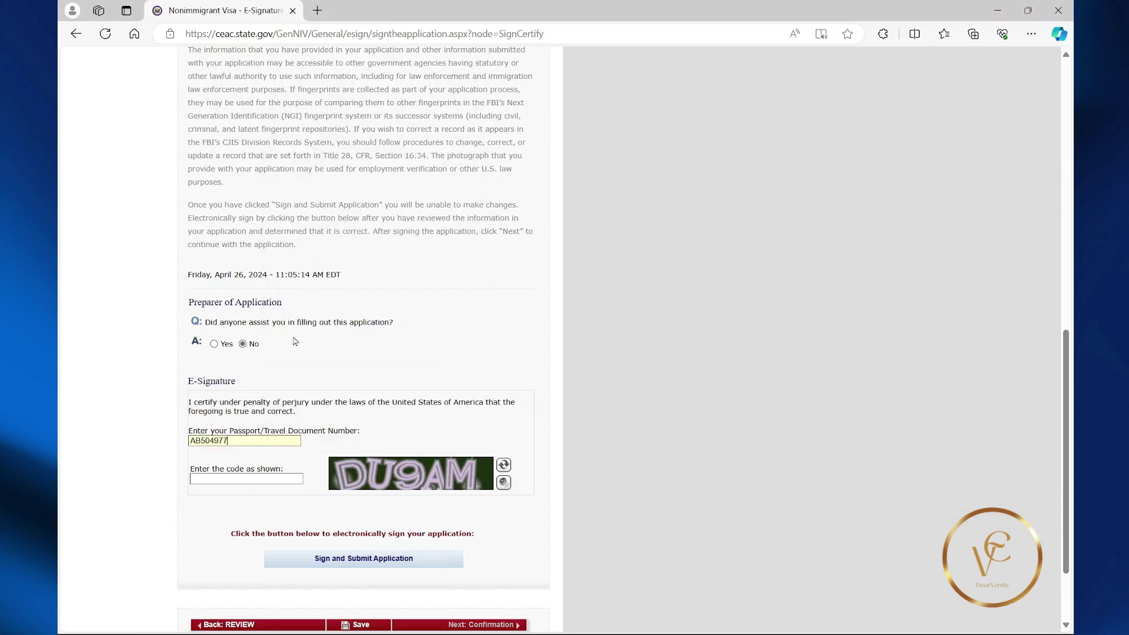
{"action": "left_click", "coordinate": [256, 477]}
{"action": "type", "text": "DU9AM"}
{"action": "left_click", "coordinate": [340, 560]}
{"action": "scroll", "coordinate": [328, 458], "scroll_direction": "down", "scroll_amount": 1}
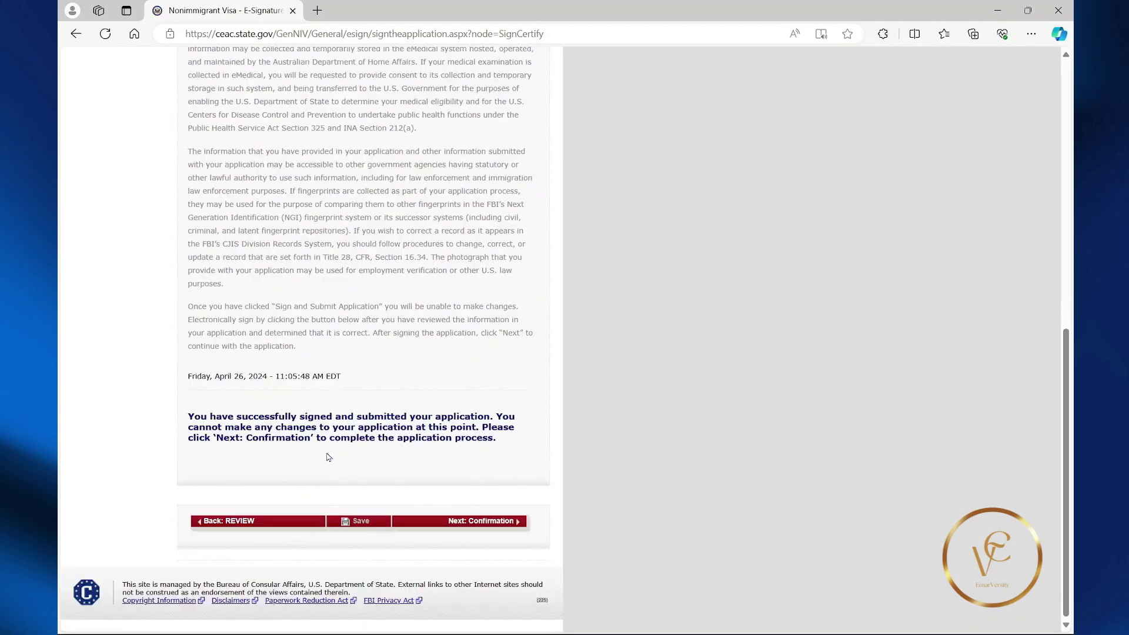
{"action": "left_click", "coordinate": [471, 523]}
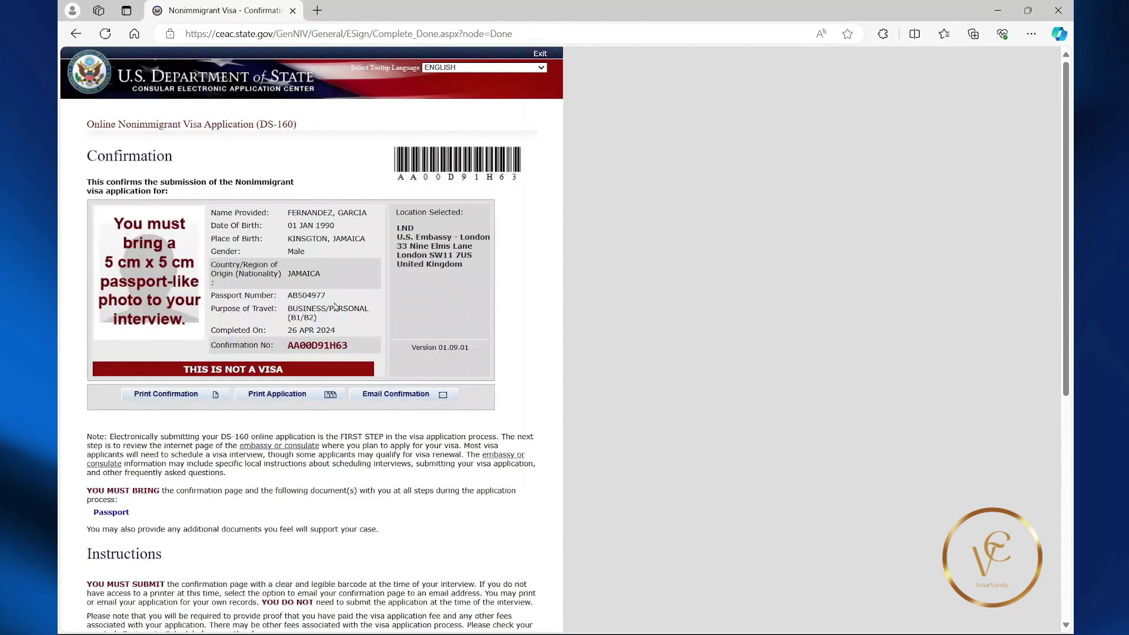